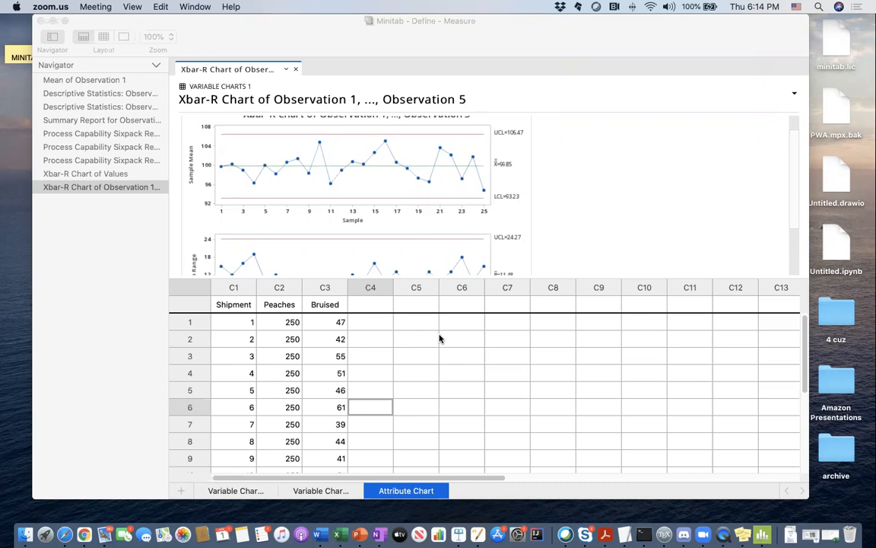
Step: Look through the two variable chart worksheets and return to the Attribute Chart worksheet
click(383, 392)
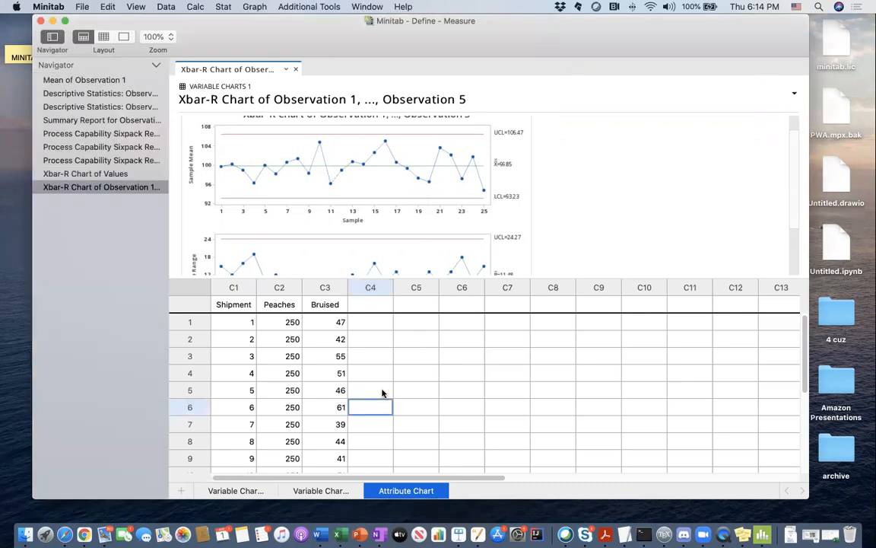
click(319, 490)
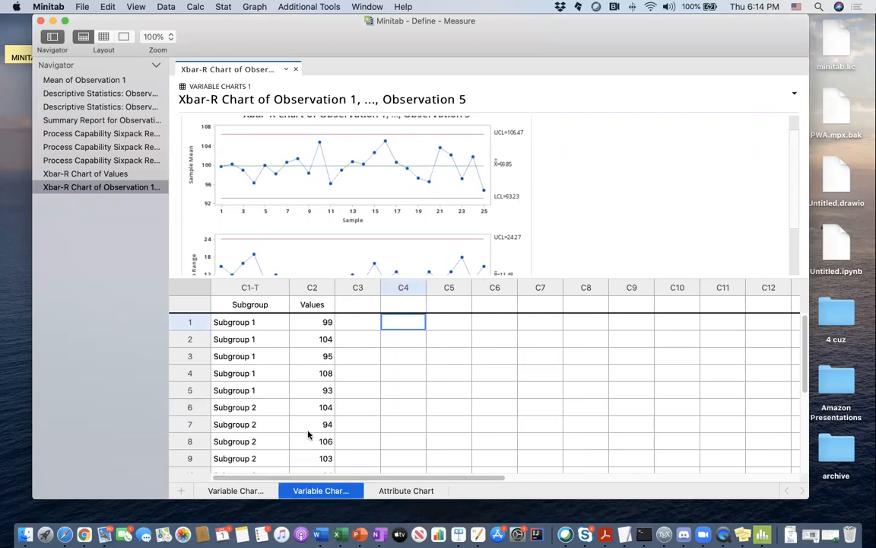
click(248, 490)
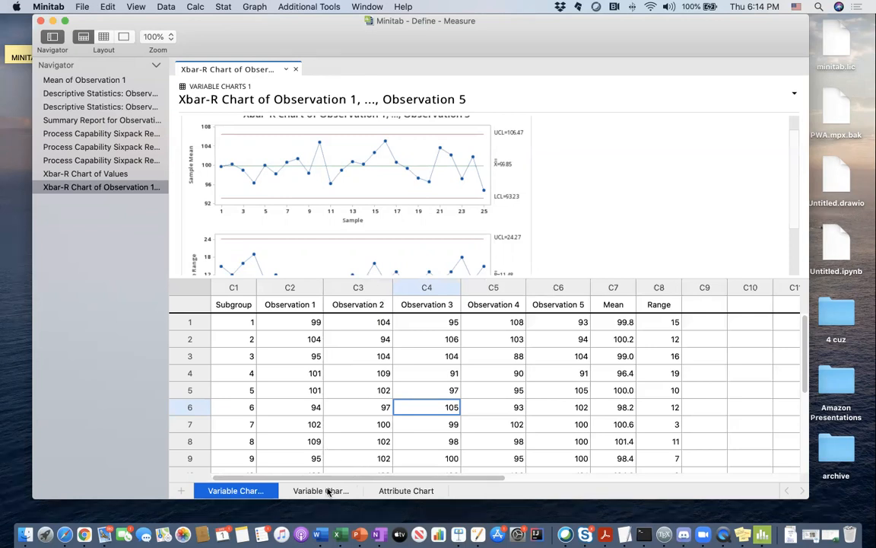
click(380, 492)
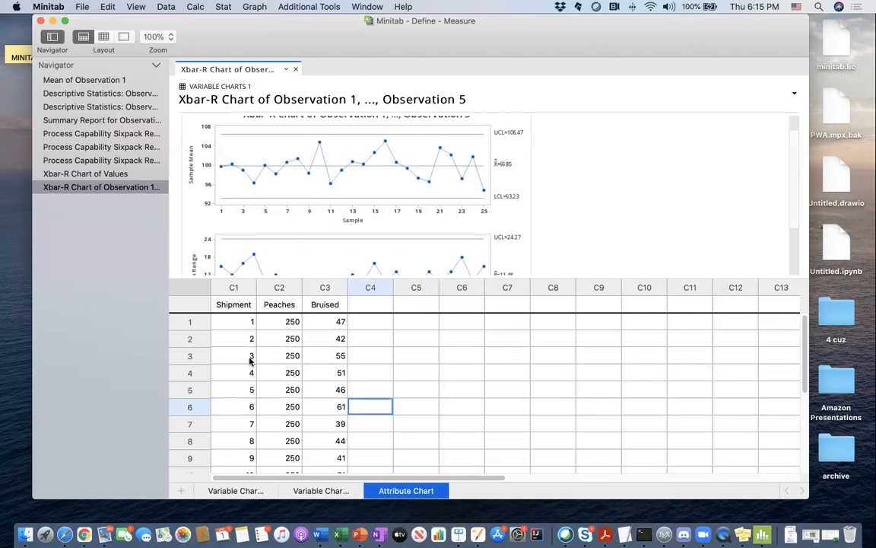
Step: Examine the Shipment column of the Attribute Chart worksheet down to its last filled row
click(246, 325)
click(241, 306)
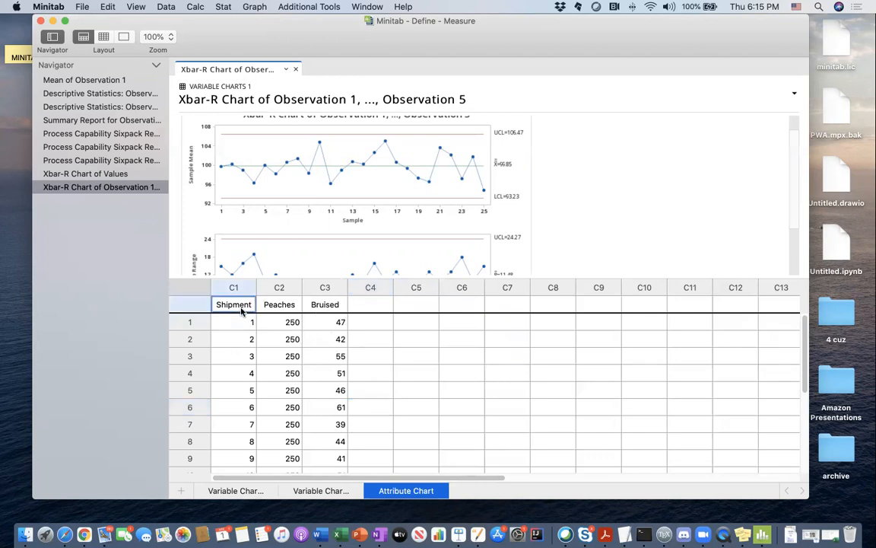
scroll(246, 378, down, 3)
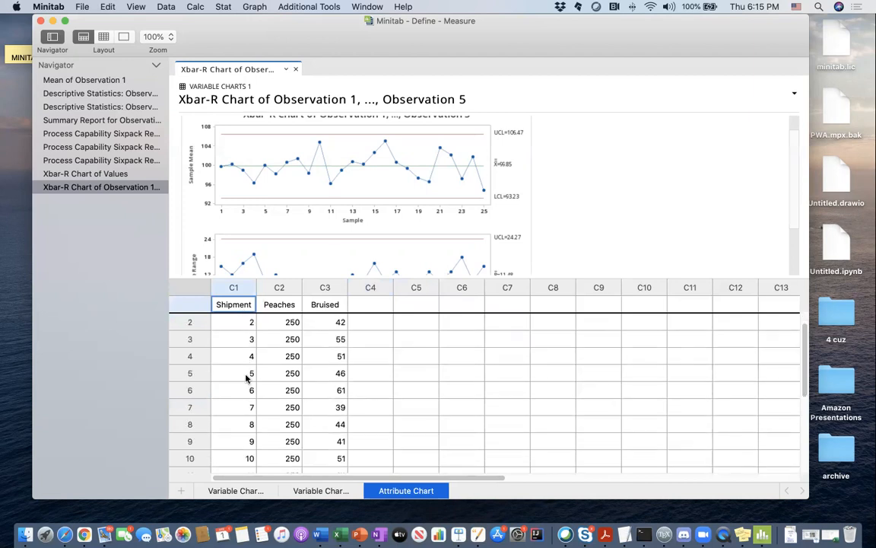
scroll(245, 377, down, 1)
scroll(245, 378, down, 14)
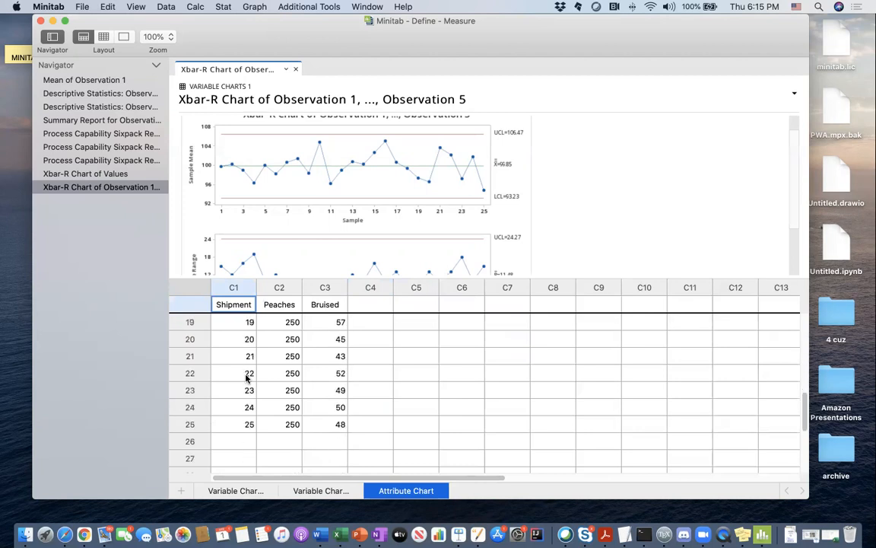
scroll(246, 378, up, 18)
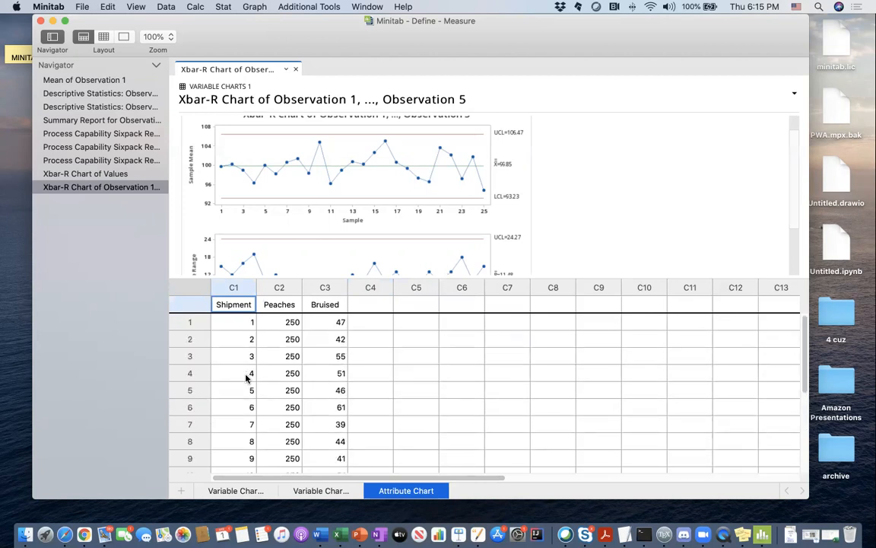
Step: Examine the number of peaches sampled per shipment and the matching Bruised counts in the first rows
click(251, 323)
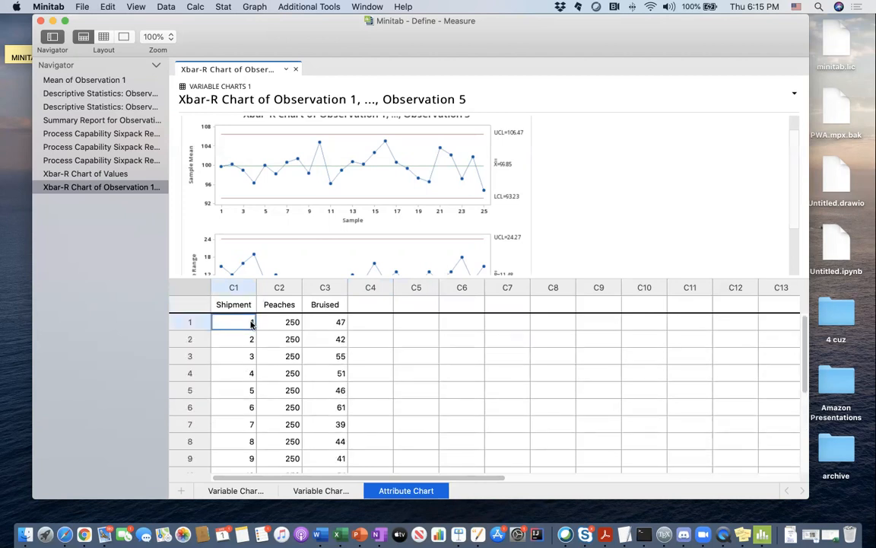
click(275, 324)
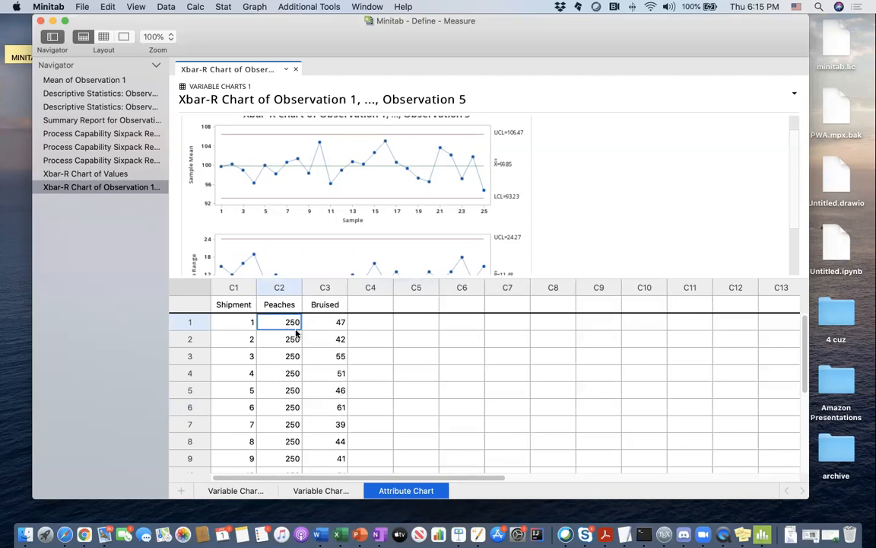
click(323, 327)
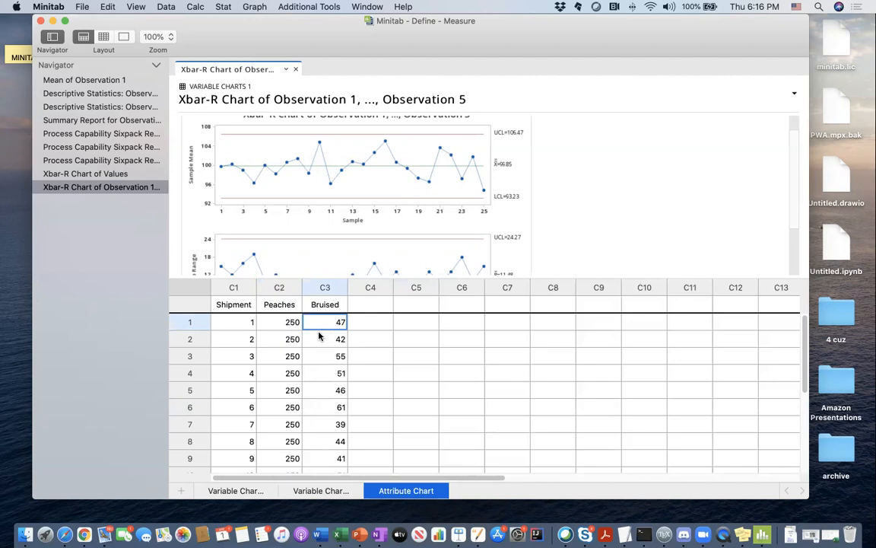
click(337, 339)
click(335, 360)
drag(282, 304, 286, 409)
click(285, 407)
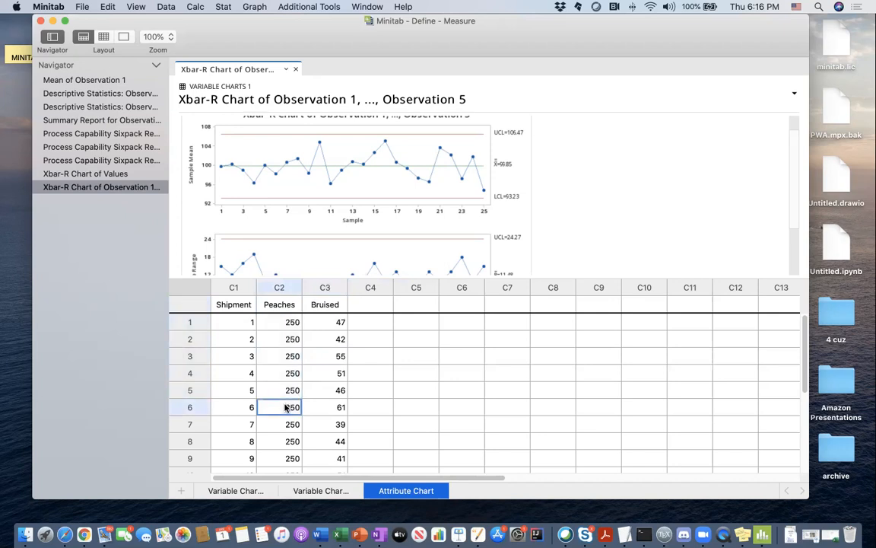
drag(289, 320, 291, 436)
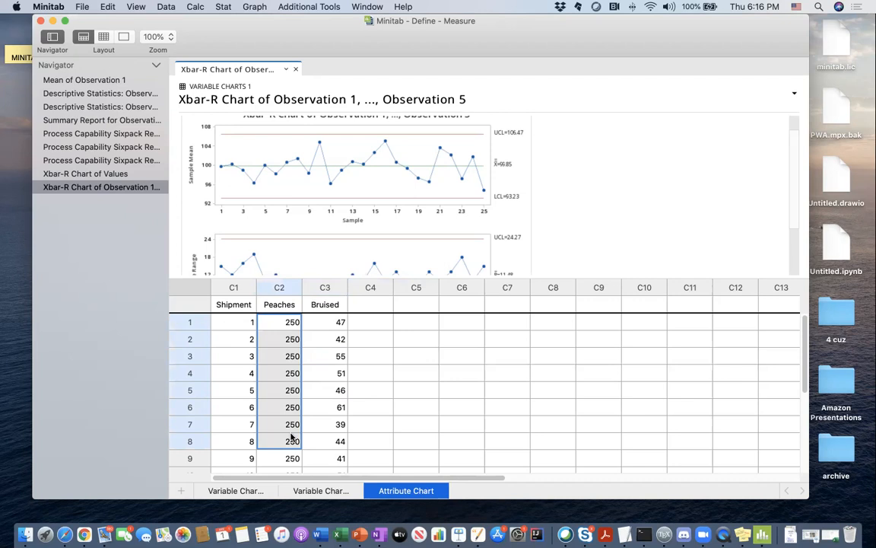
click(332, 329)
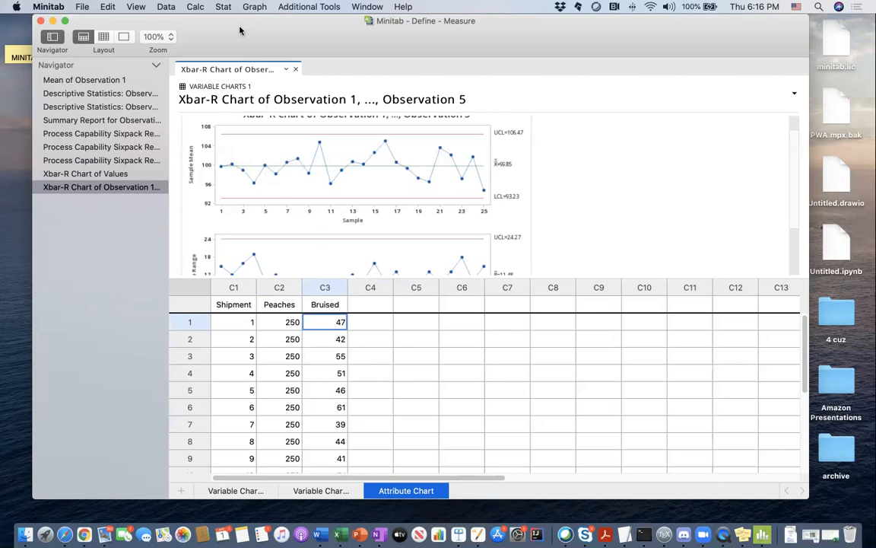
click(225, 9)
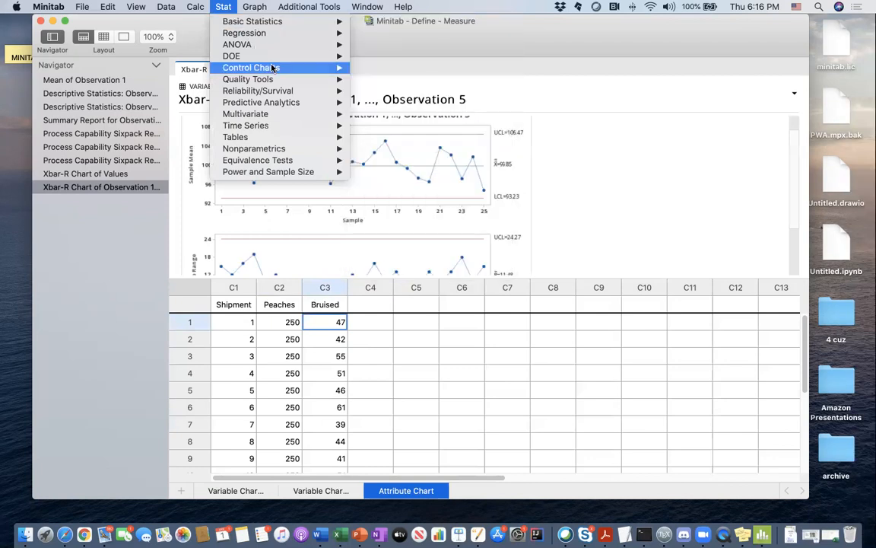
mouse_move(271, 68)
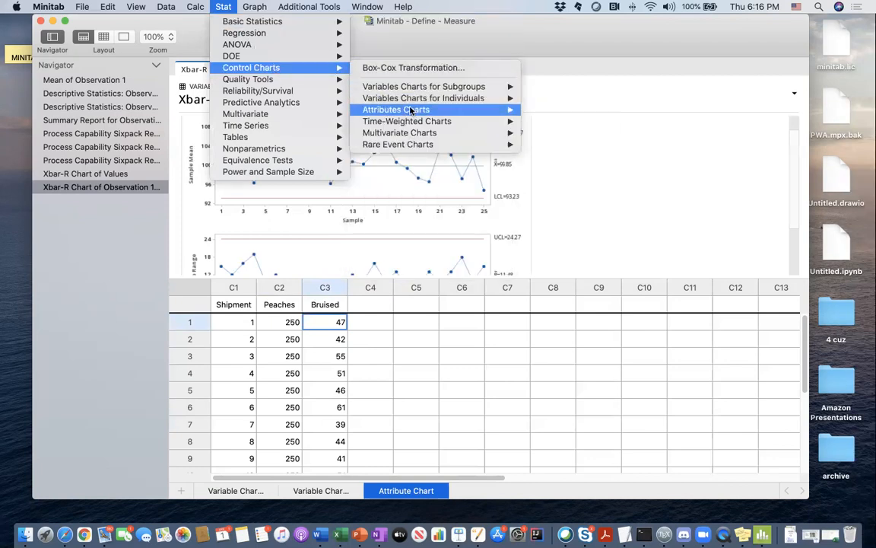
mouse_move(410, 111)
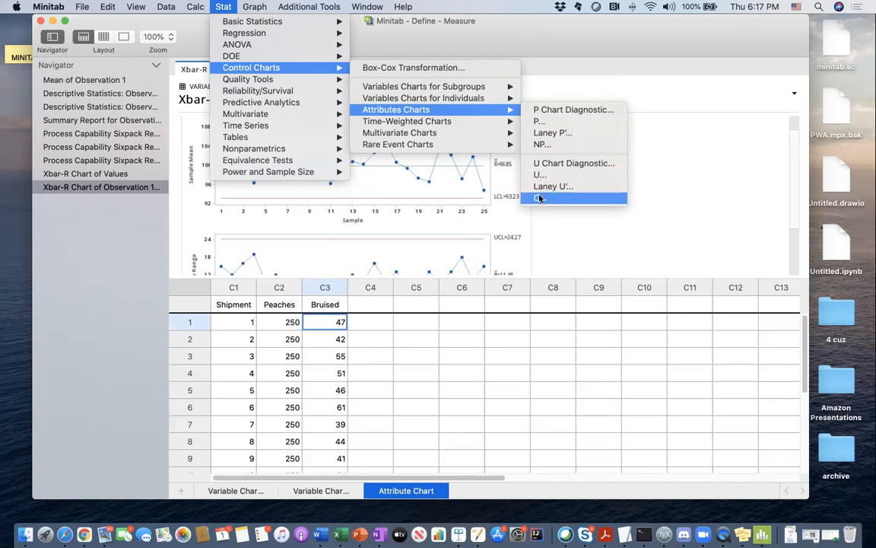
click(384, 342)
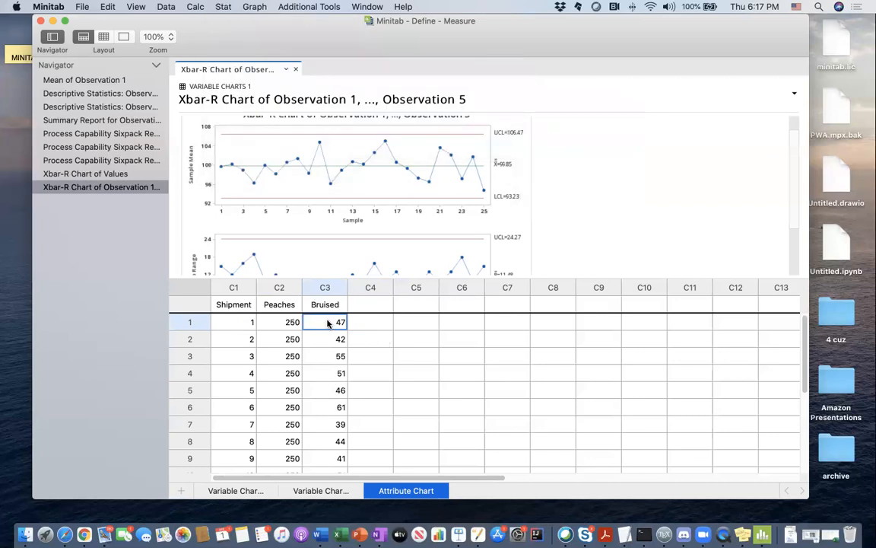
click(361, 326)
click(317, 326)
click(294, 326)
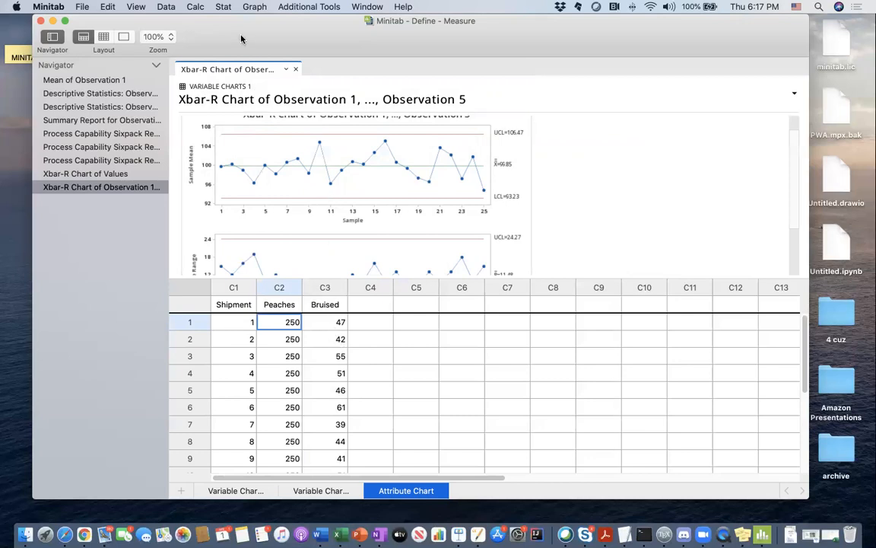
Step: Start a P attributes control chart with the Bruised column as its variable
click(223, 7)
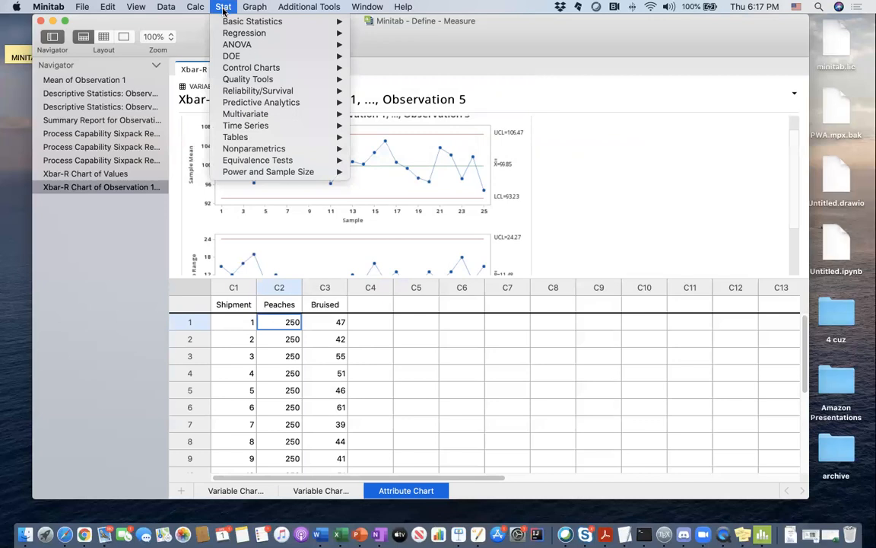
mouse_move(264, 70)
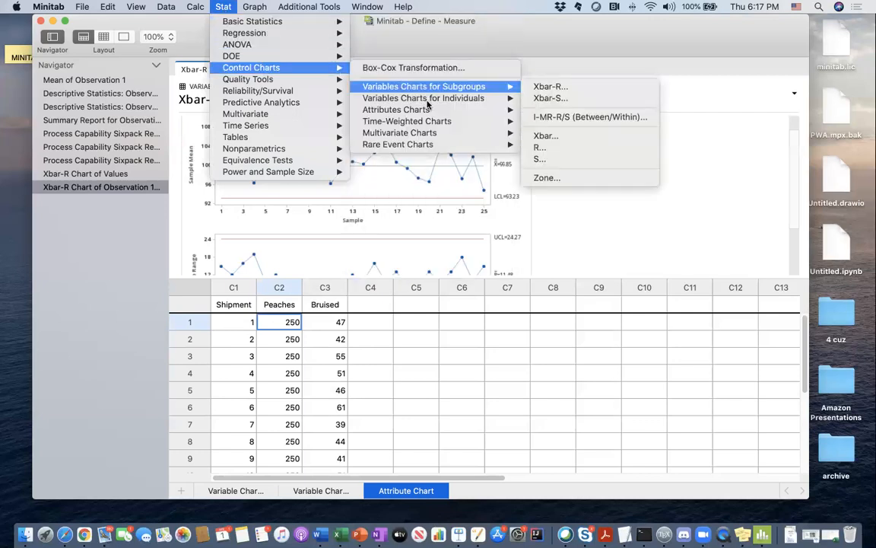
mouse_move(448, 112)
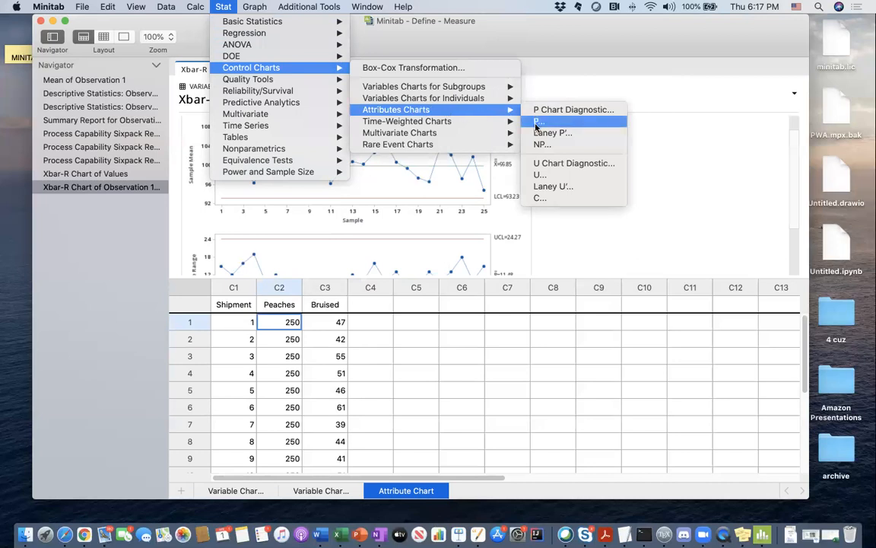
click(538, 121)
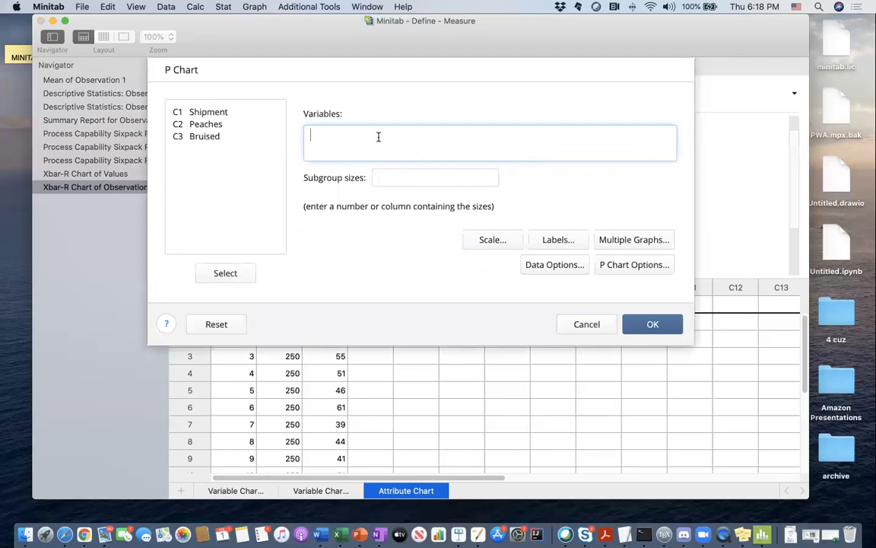
click(210, 138)
double_click(210, 138)
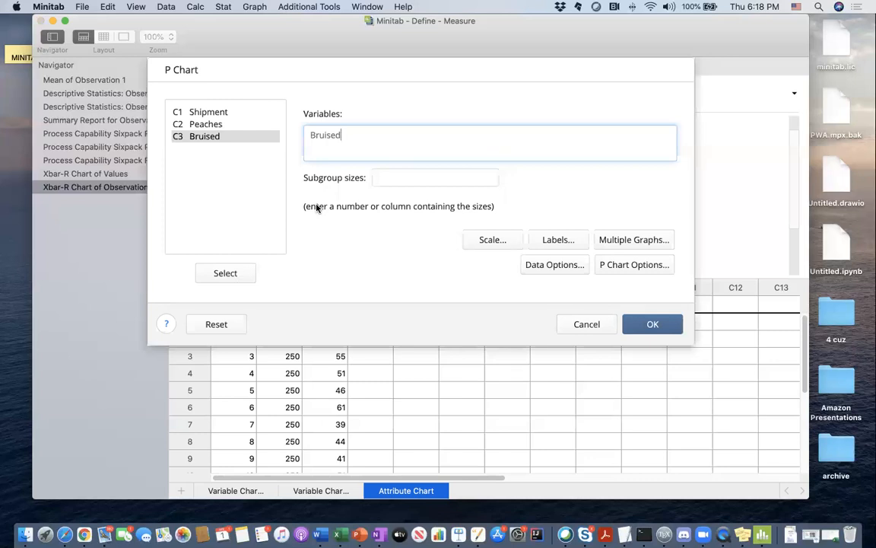
Step: Enter 250 as the P chart's subgroup size and replace it with the Peaches column
click(392, 177)
text(250)
key(BackSpace)
key(BackSpace)
key(BackSpace)
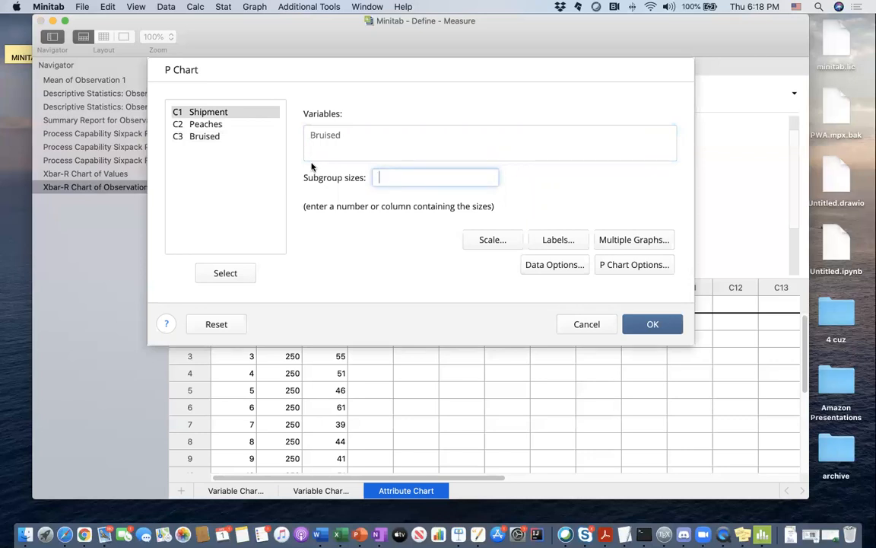
double_click(209, 126)
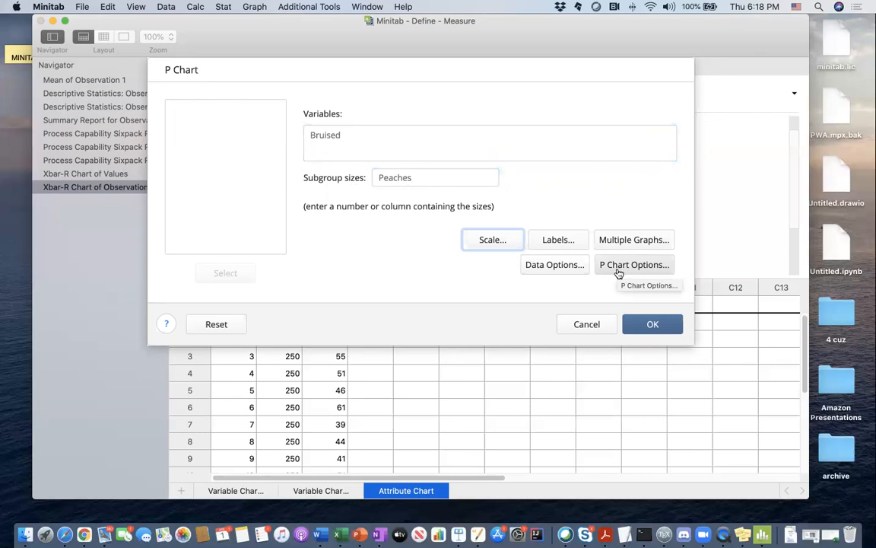
Step: Examine the P chart's label, multiple-graph, parameter and limit settings, leaving each dialog without changes
click(569, 244)
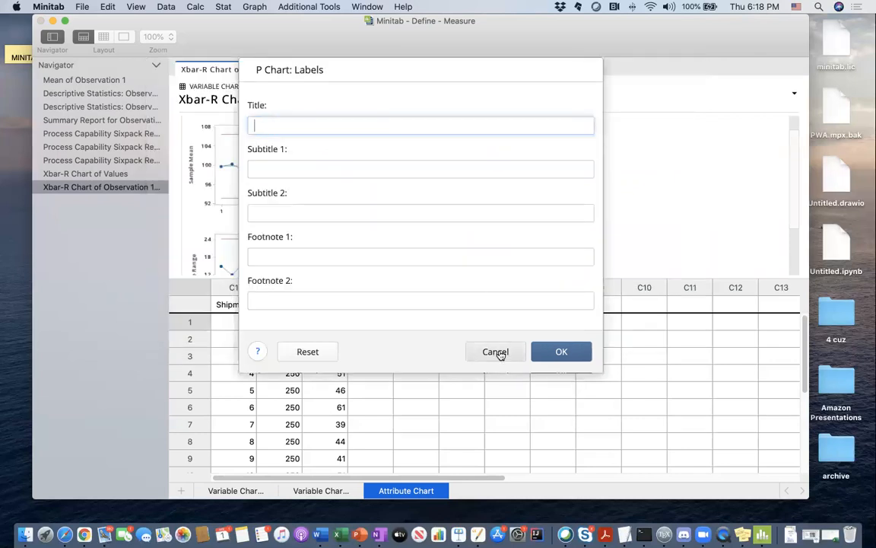
click(494, 351)
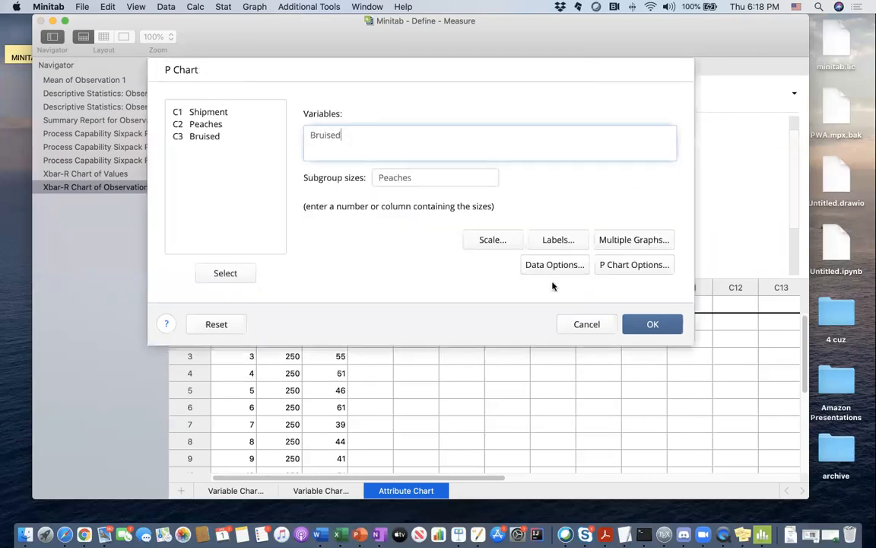
click(630, 245)
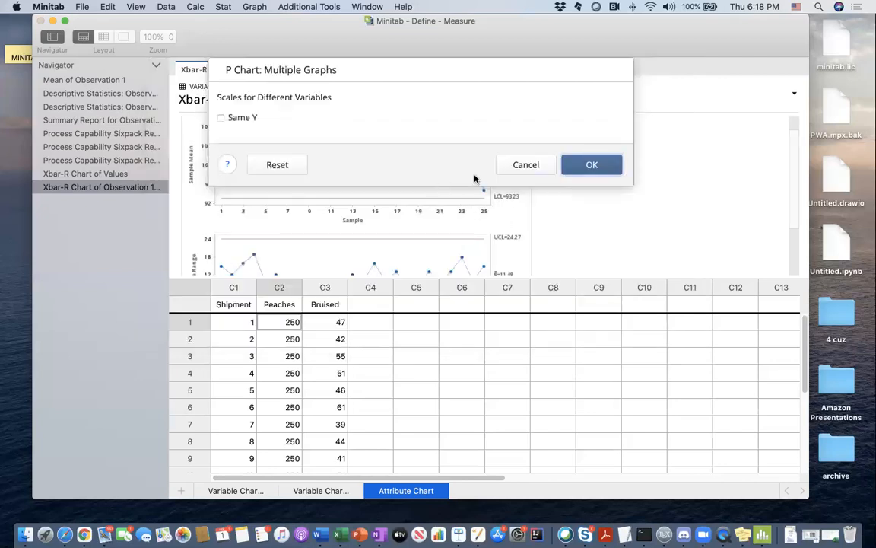
click(517, 173)
click(629, 265)
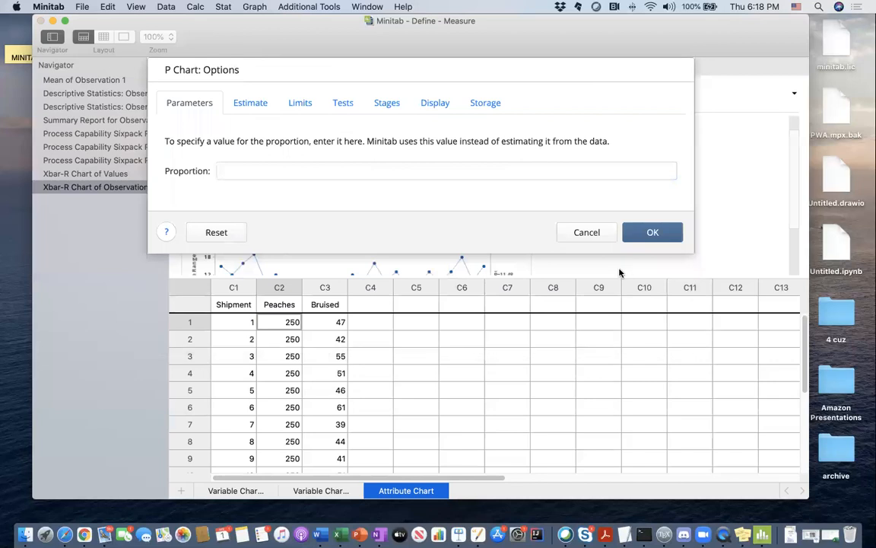
click(300, 104)
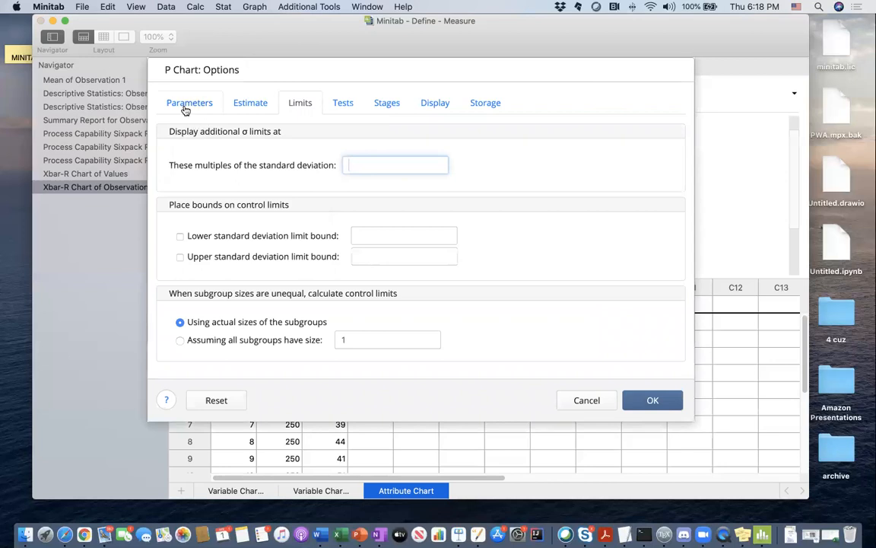
click(581, 400)
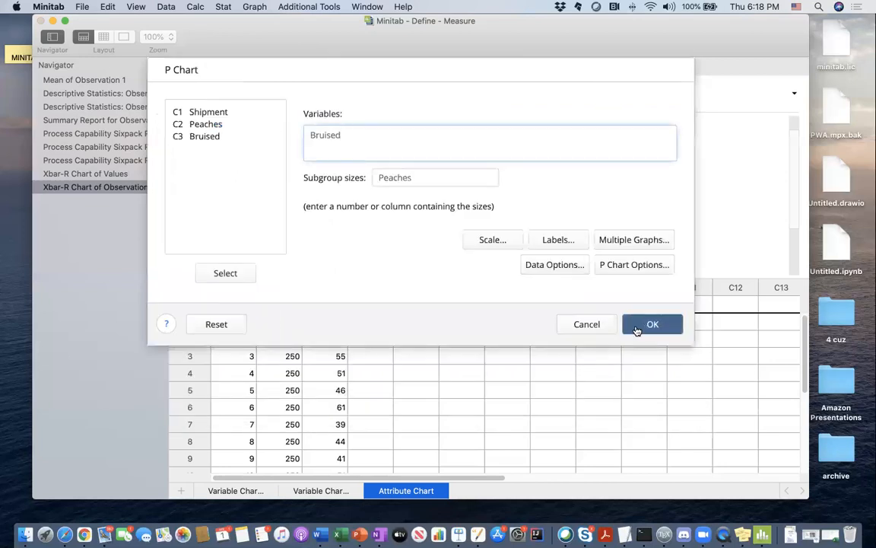
Step: Generate the P chart of Bruised and look over its plotted proportions and control limits
click(638, 330)
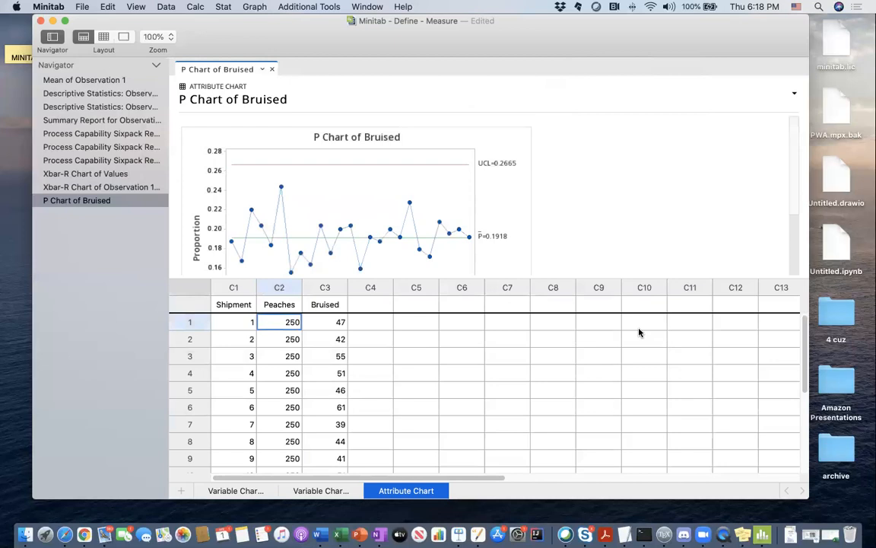
scroll(352, 214, down, 1)
scroll(353, 213, up, 1)
scroll(352, 213, down, 2)
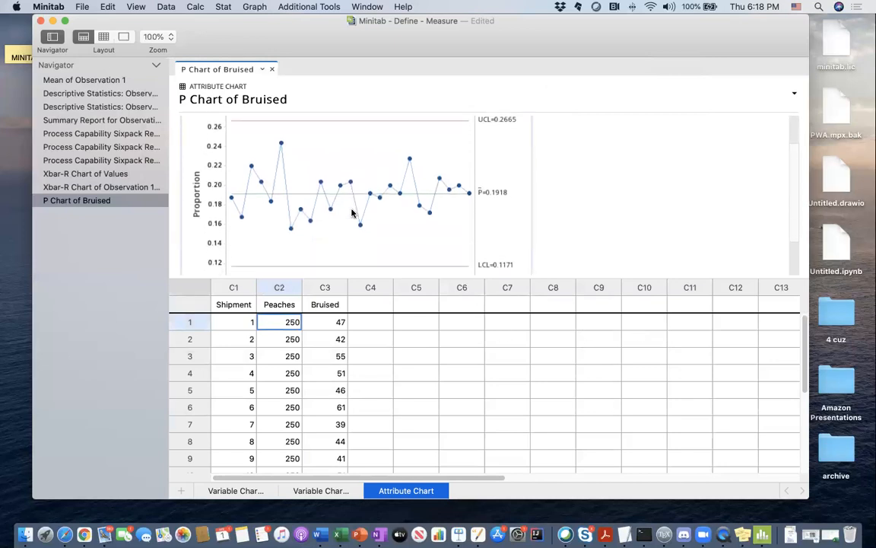
scroll(353, 214, down, 1)
scroll(352, 214, up, 1)
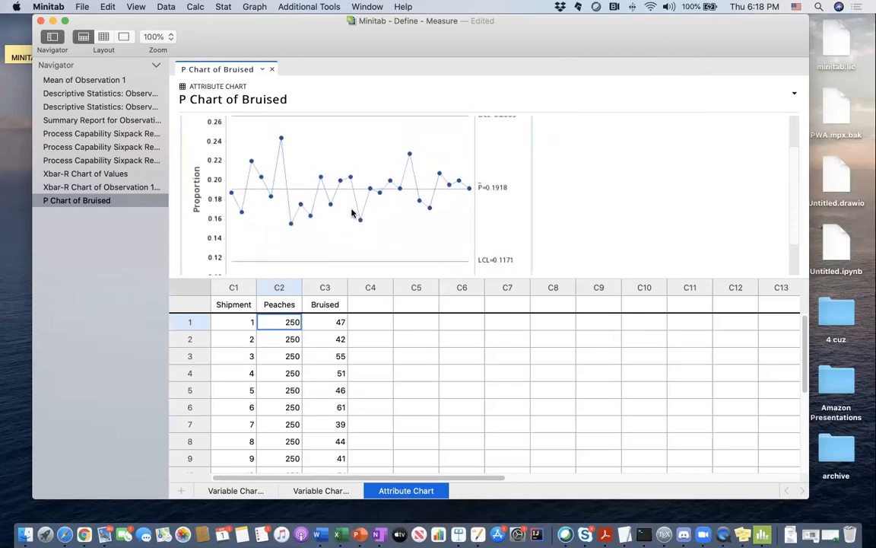
Step: Calculate 47/250 in Spotlight and compare it with shipment 1's plotted proportion on the P chart
scroll(352, 214, up, 2)
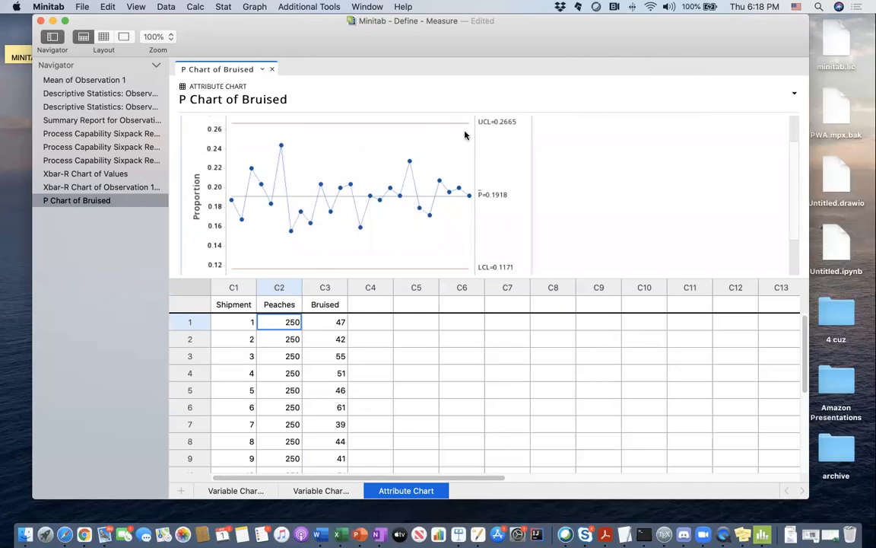
scroll(389, 228, down, 1)
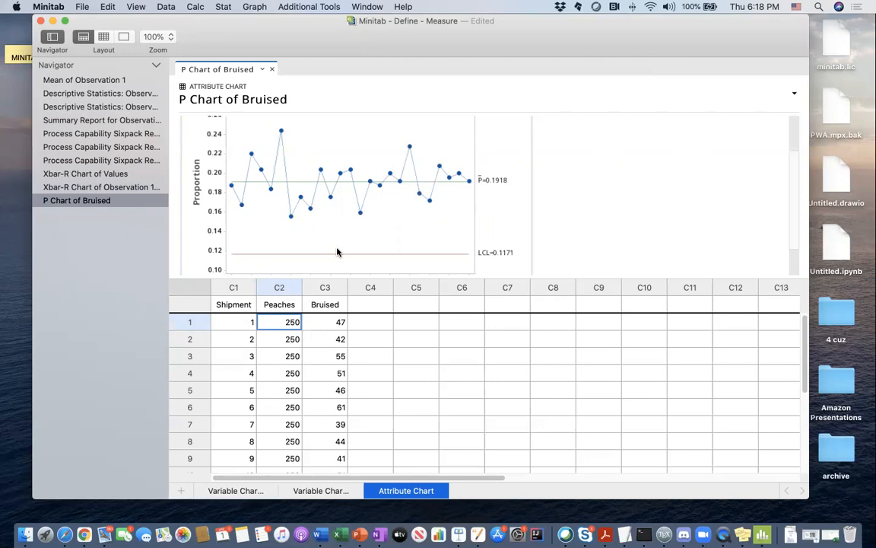
scroll(338, 252, up, 1)
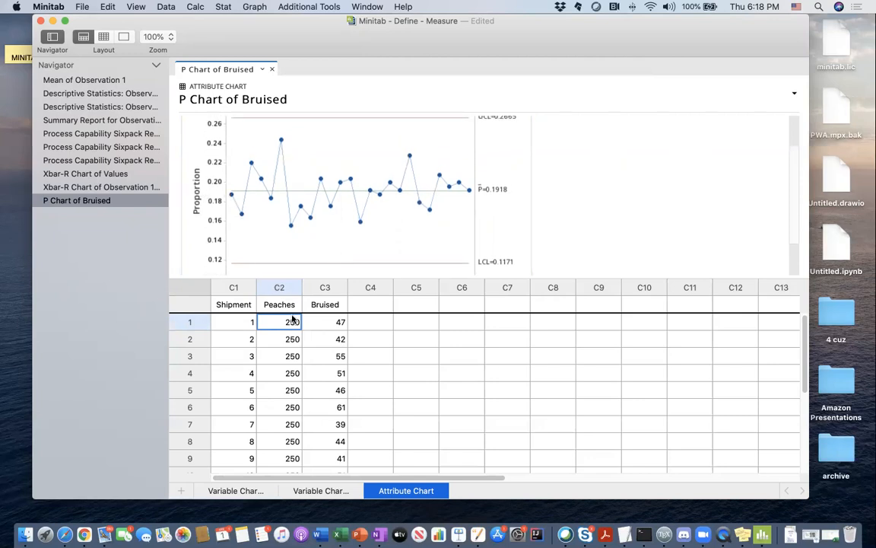
mouse_move(232, 197)
key(super+space)
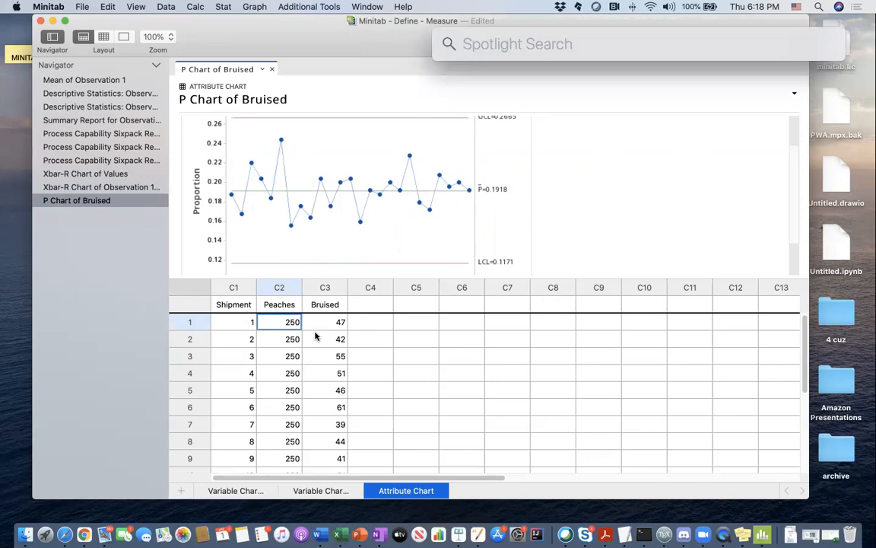
text(47/)
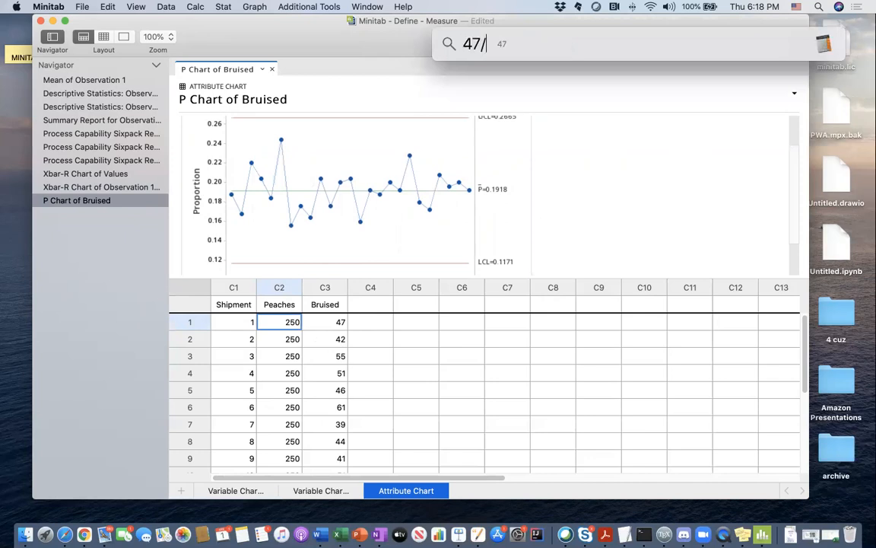
text(250)
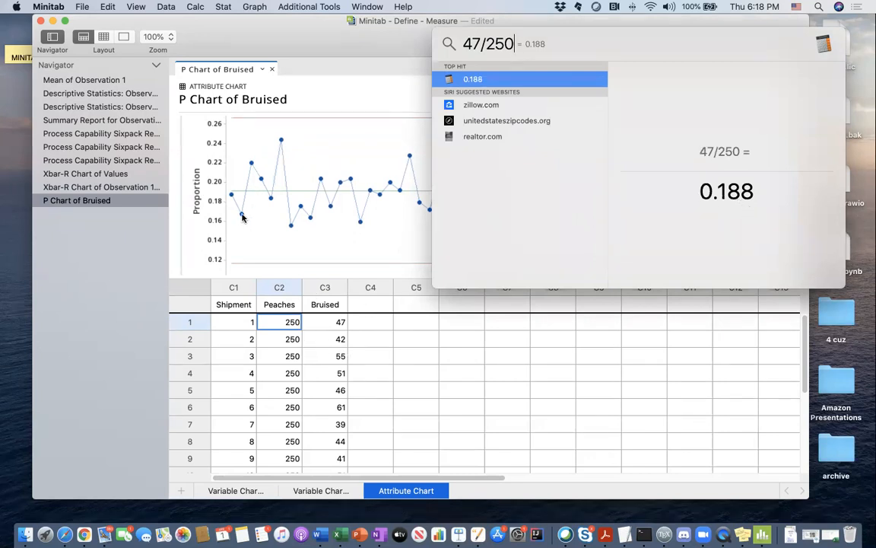
mouse_move(242, 218)
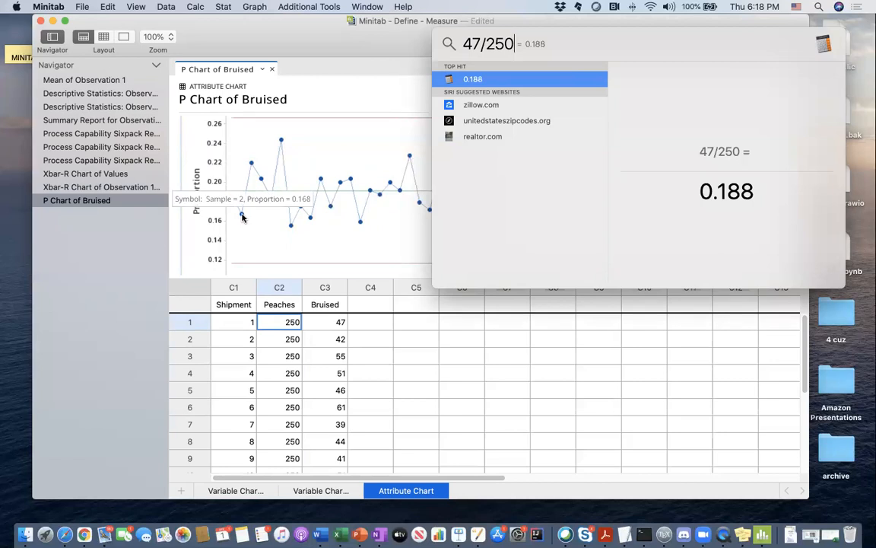
Step: Calculate 42/250 in Spotlight to check shipment 2's plotted proportion, and dismiss the search
key(BackSpace)
key(BackSpace)
key(BackSpace)
key(BackSpace)
key(BackSpace)
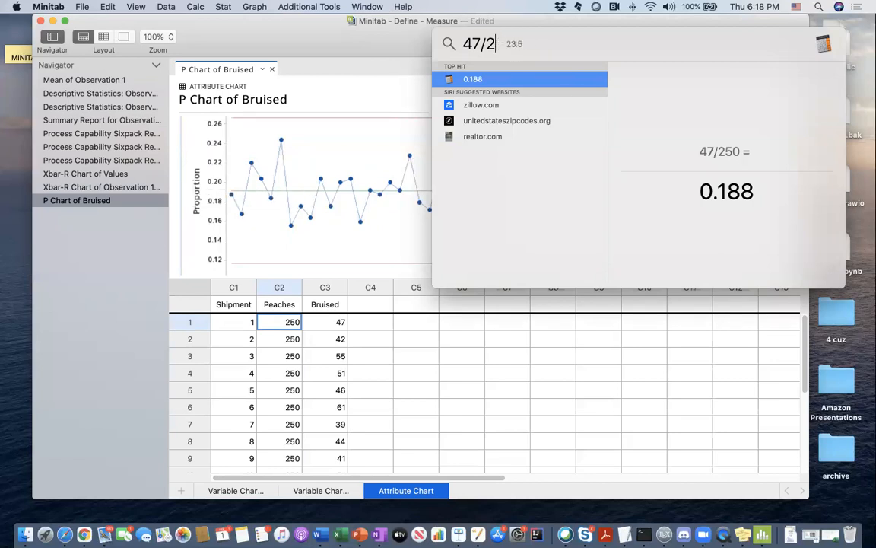
key(BackSpace)
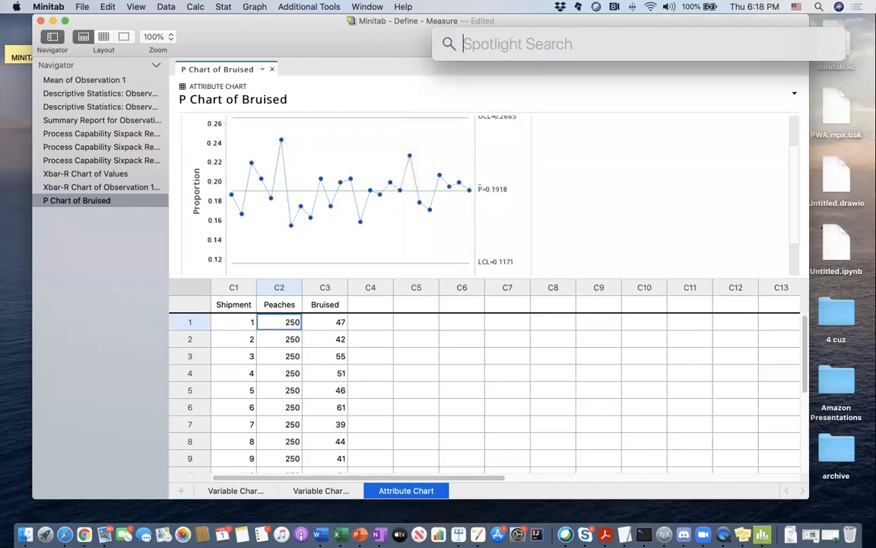
text(42/)
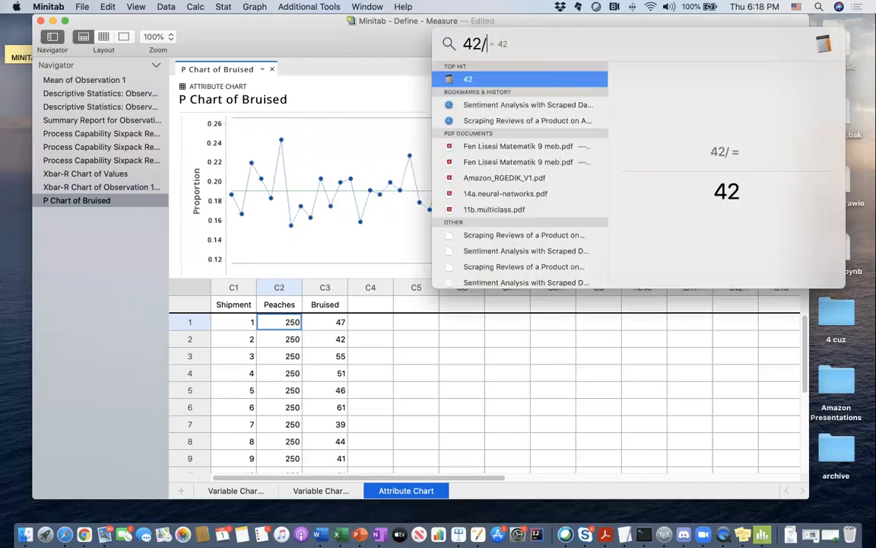
text(250)
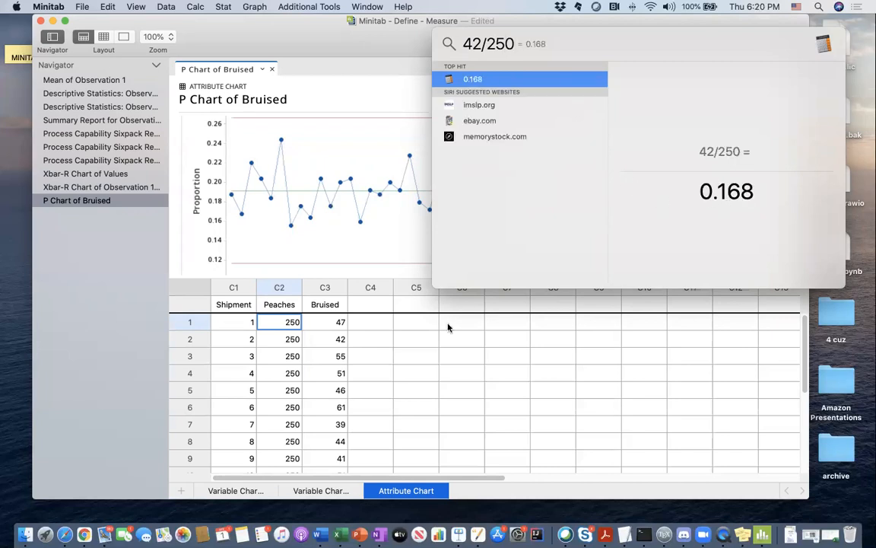
key(Escape)
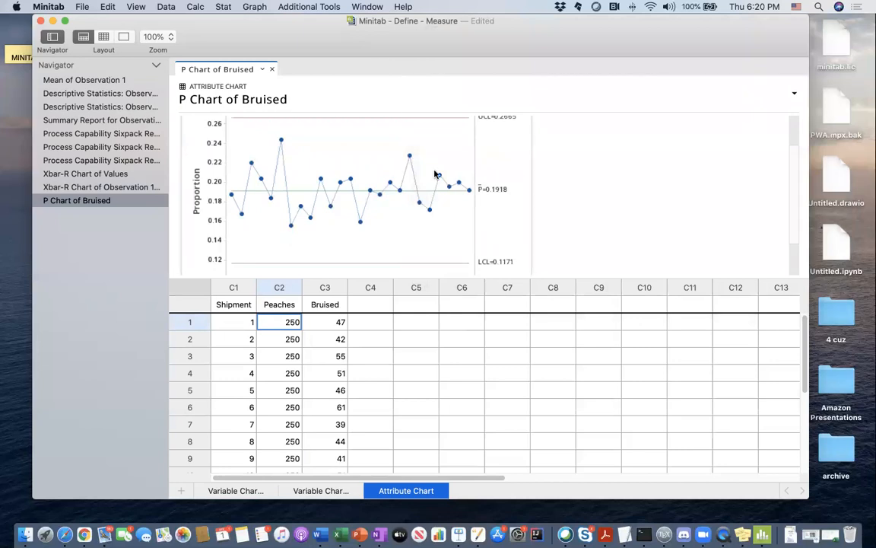
Step: Set shipment 4's Peaches value to 500 and update the existing P chart with the current data
scroll(319, 251, up, 1)
scroll(318, 251, down, 1)
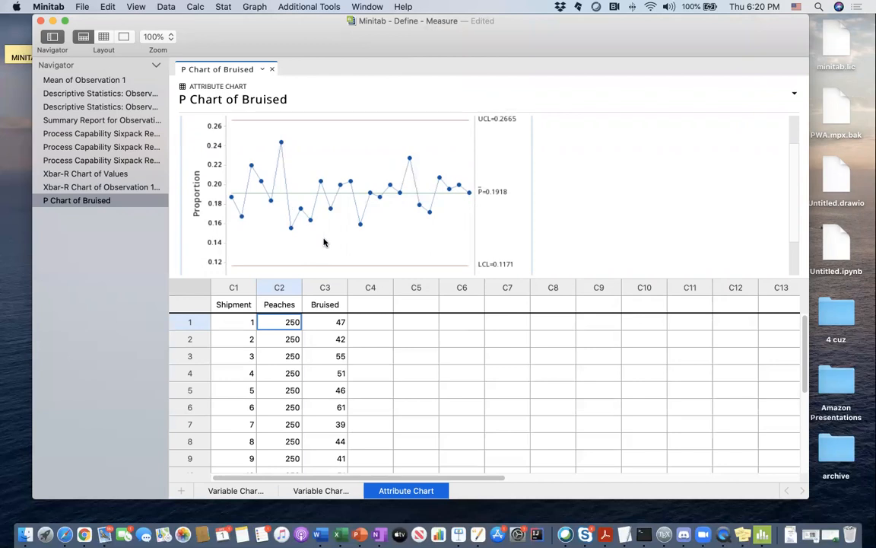
scroll(324, 241, down, 1)
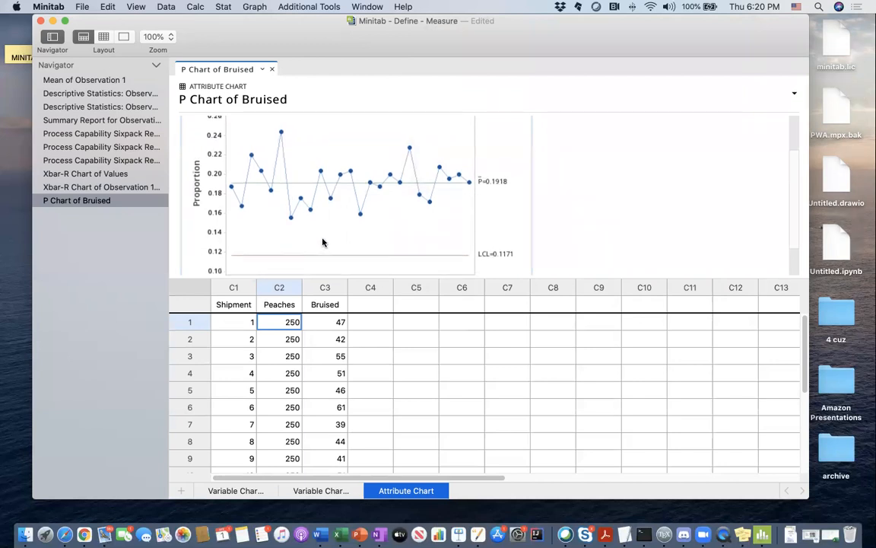
scroll(322, 242, up, 1)
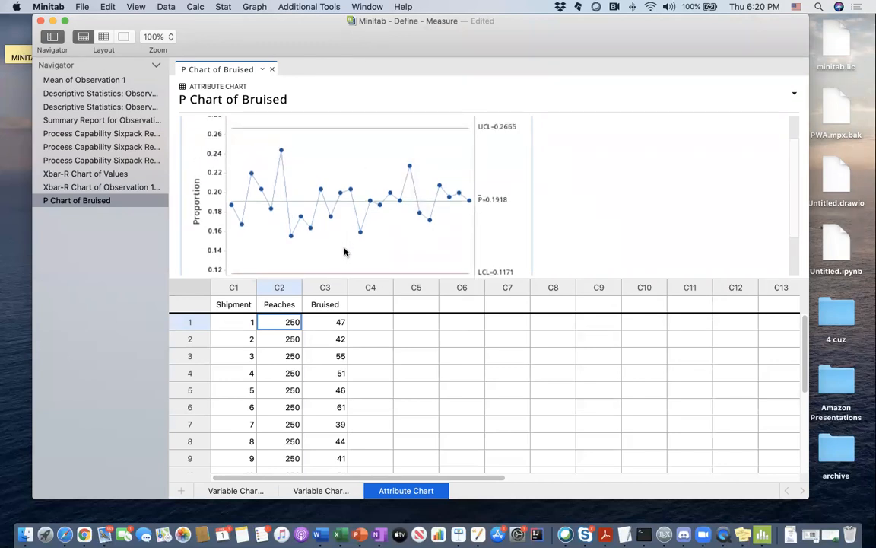
scroll(344, 252, down, 1)
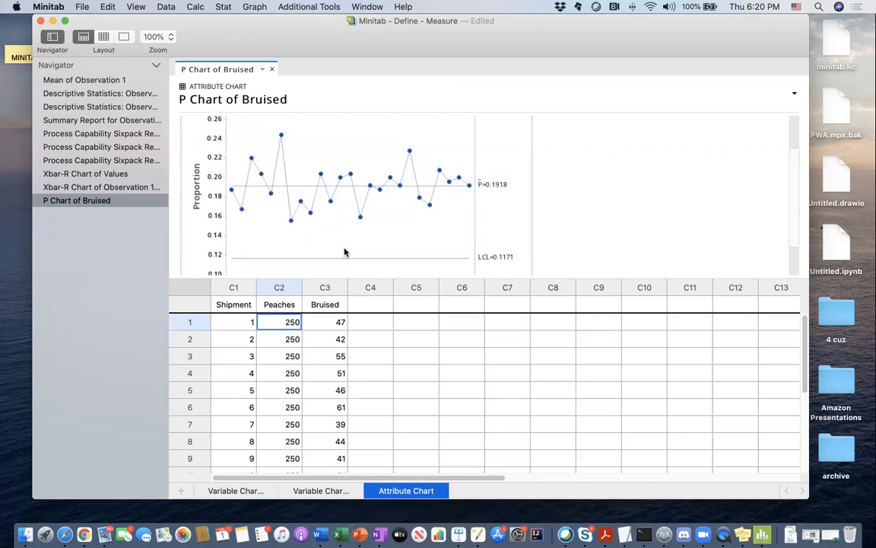
scroll(344, 251, up, 2)
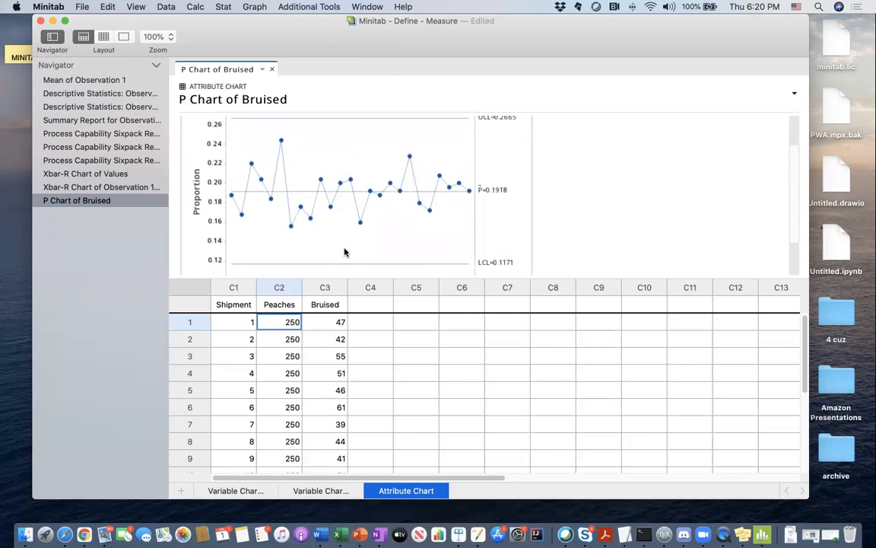
click(290, 355)
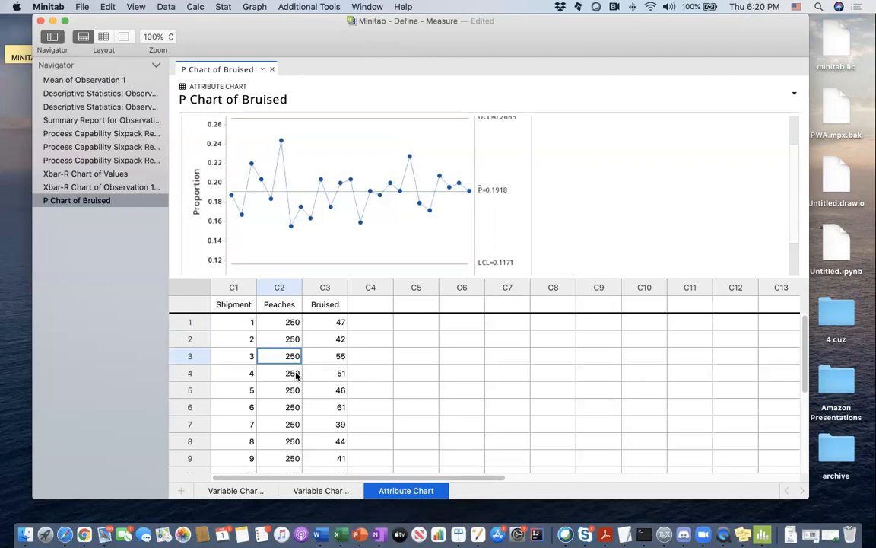
key(Down)
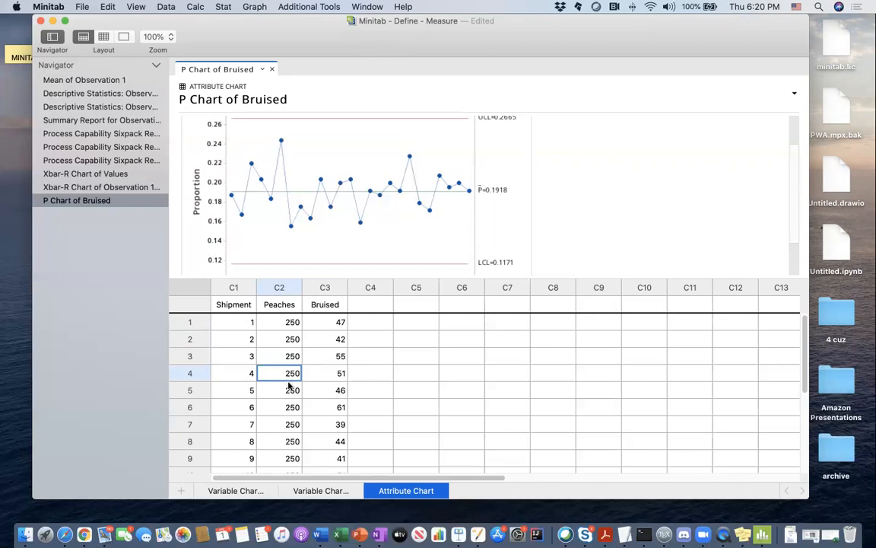
text(500)
key(Return)
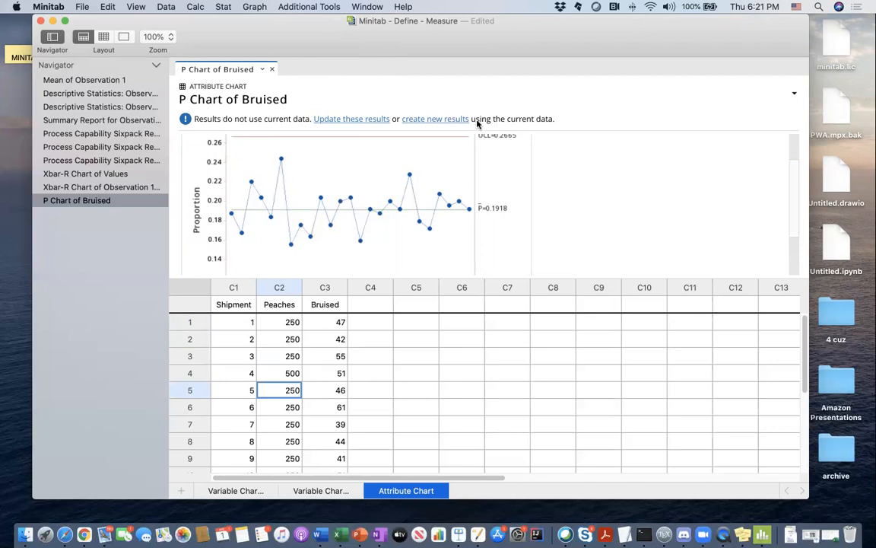
click(360, 122)
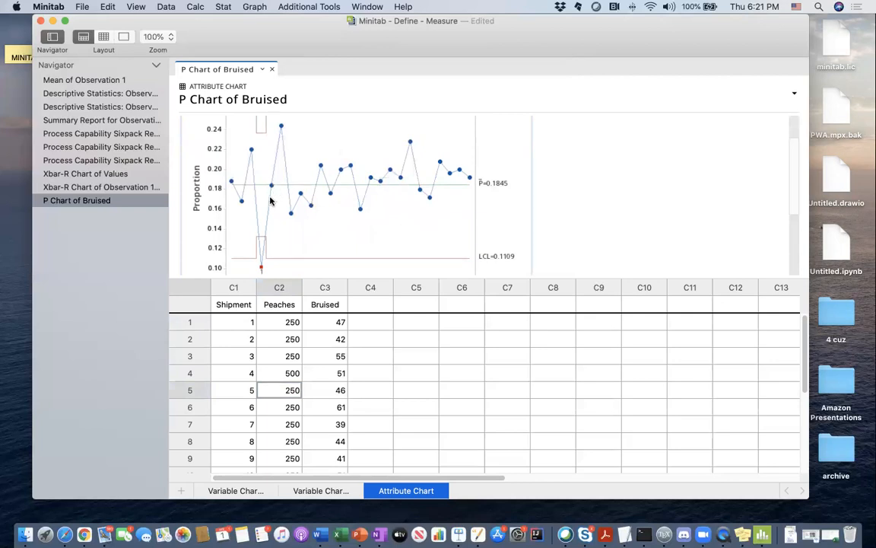
Step: Examine shipment 4's plotted proportion and its control limits on the updated P chart
click(290, 372)
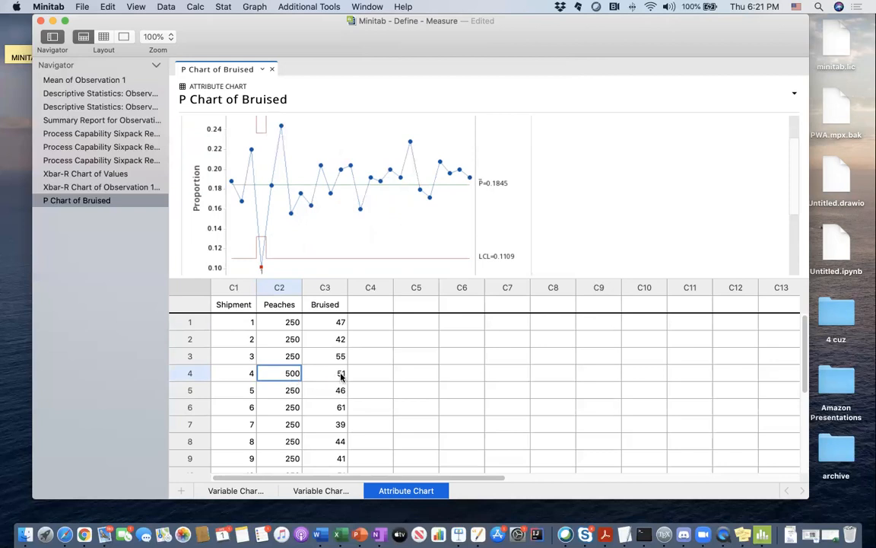
scroll(287, 250, up, 3)
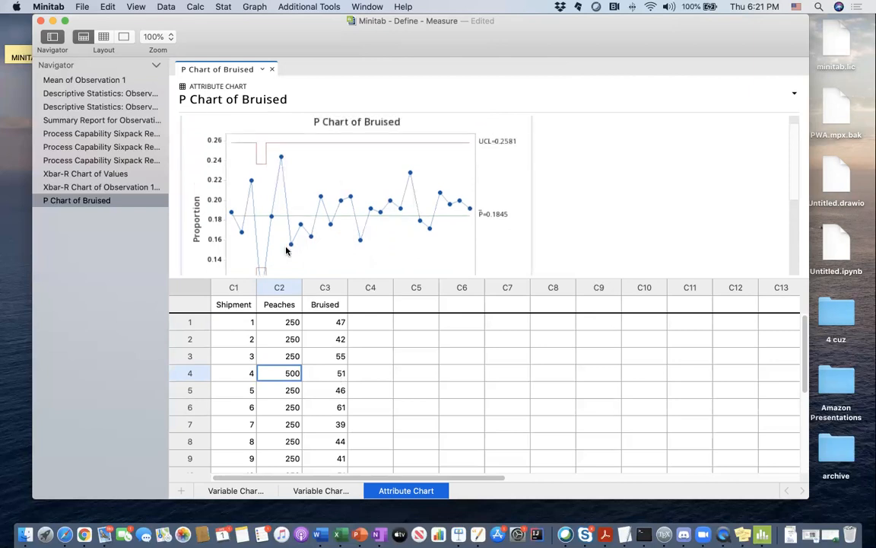
scroll(287, 249, down, 1)
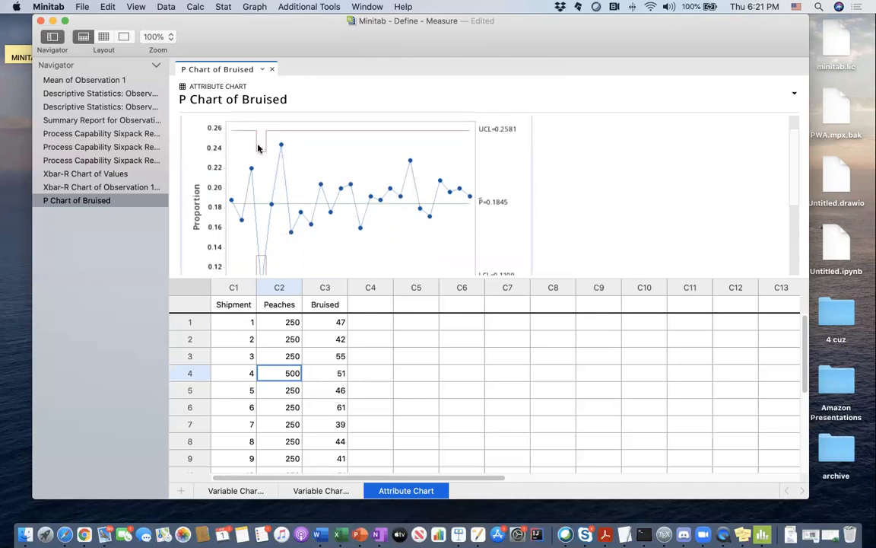
scroll(258, 206, down, 1)
scroll(257, 206, down, 4)
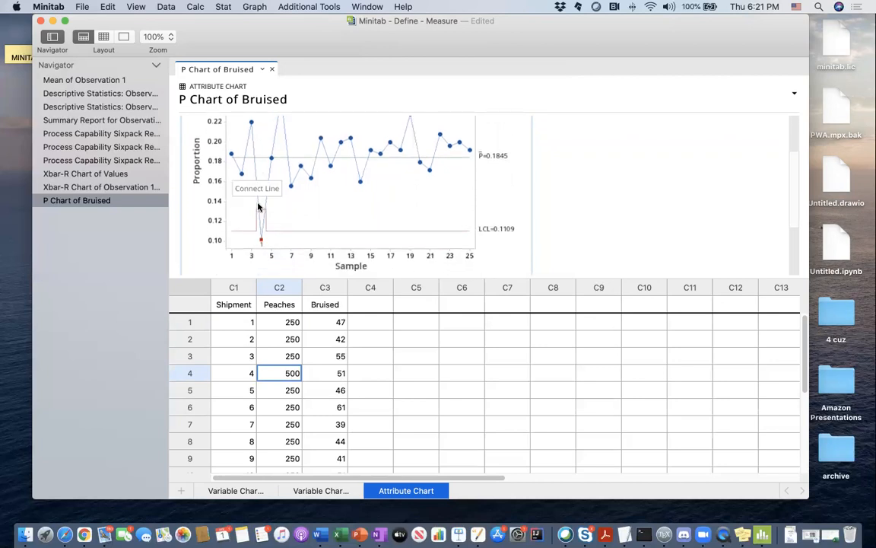
scroll(260, 207, down, 1)
mouse_move(261, 232)
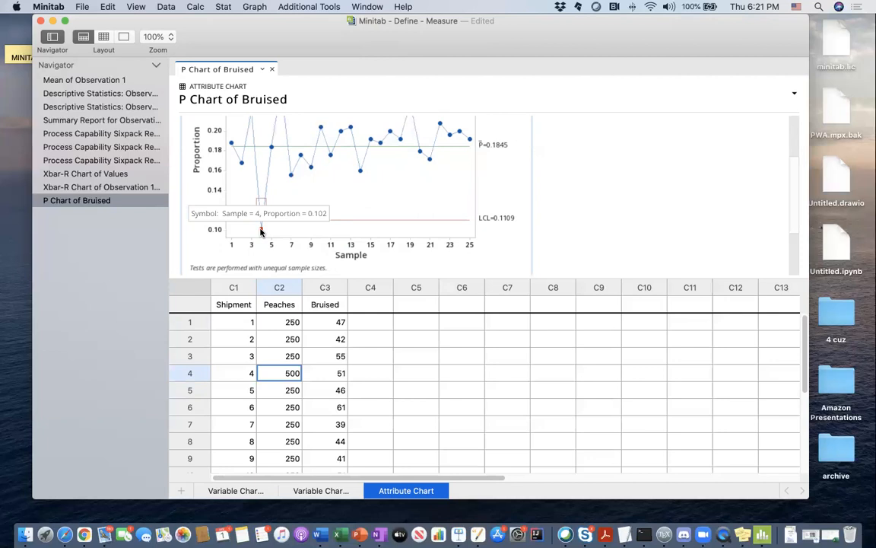
scroll(261, 232, up, 3)
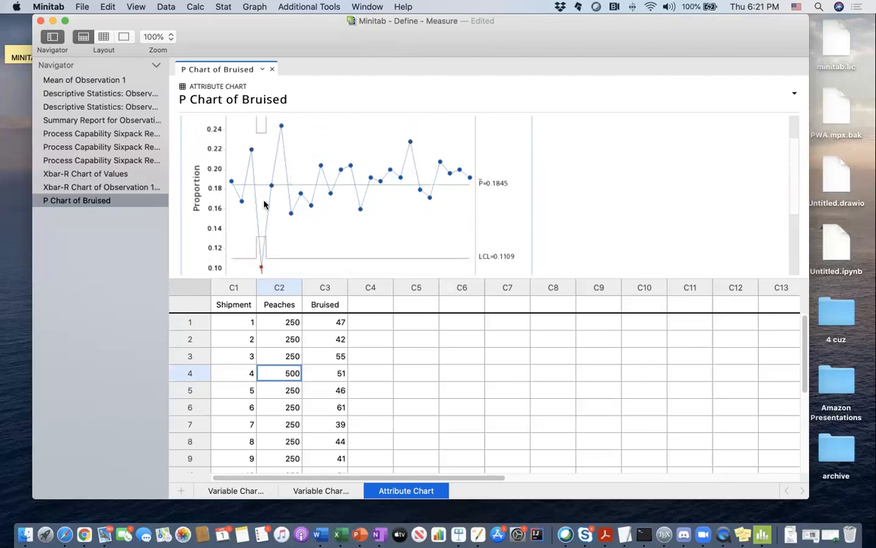
Step: Set shipment 4's Bruised value to 110 and update the existing P chart with the current data
click(336, 374)
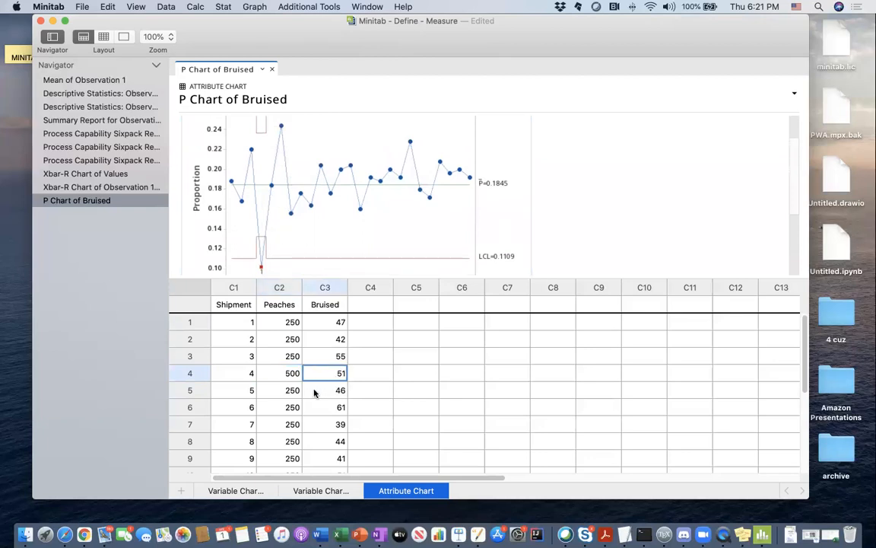
text(110)
key(Return)
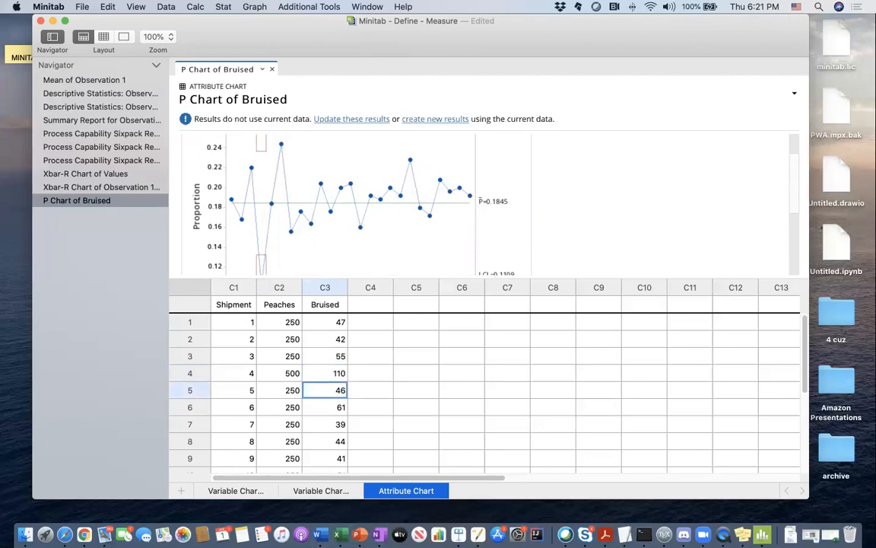
click(347, 121)
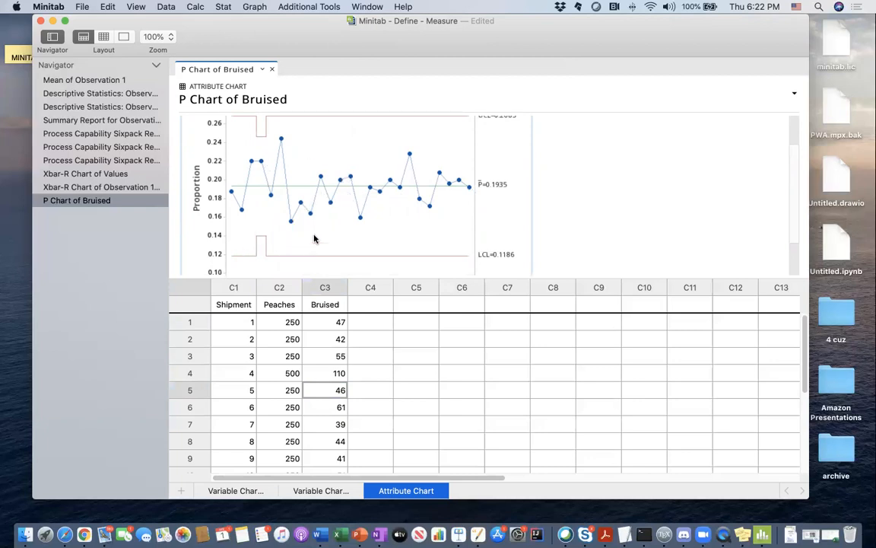
scroll(298, 198, up, 1)
scroll(297, 198, down, 1)
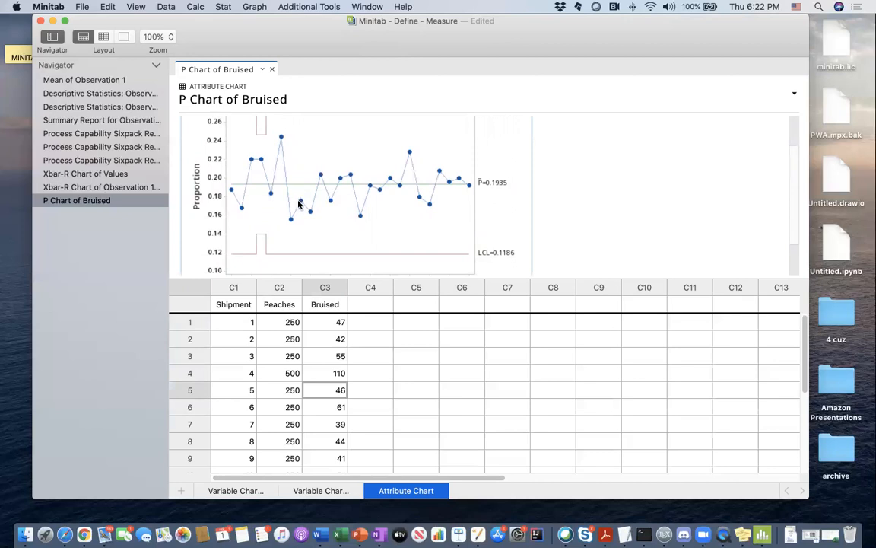
Step: Restore shipment 4 to 250 Peaches and 51 Bruised, and update the existing P chart
click(292, 374)
text(250)
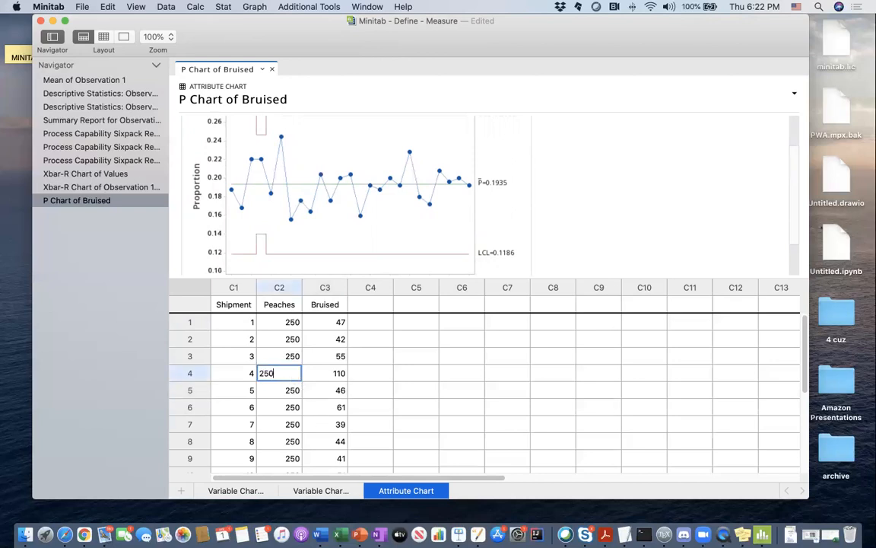
key(Return)
click(341, 373)
text(51)
key(Return)
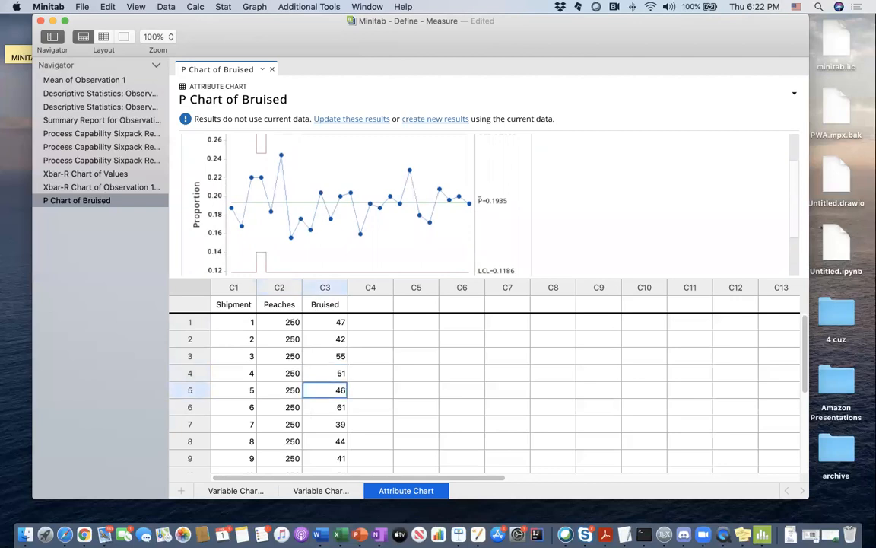
click(332, 119)
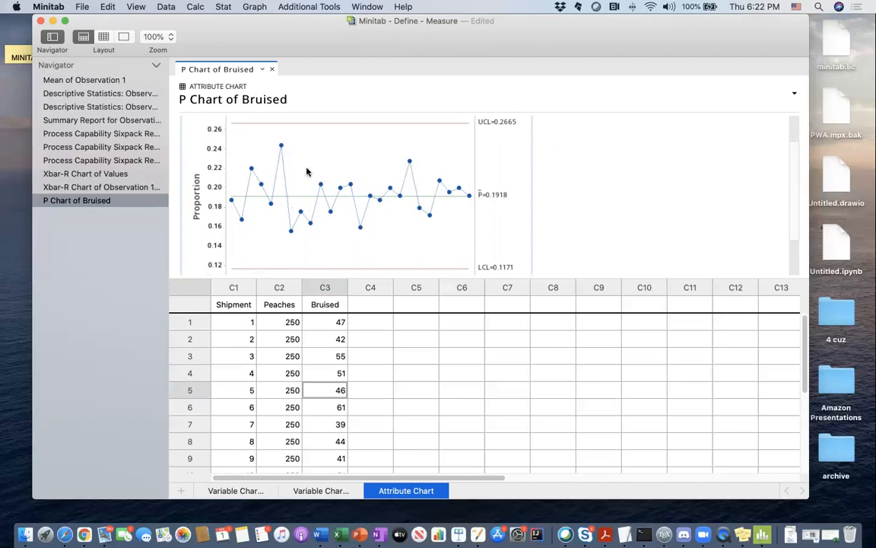
mouse_move(321, 187)
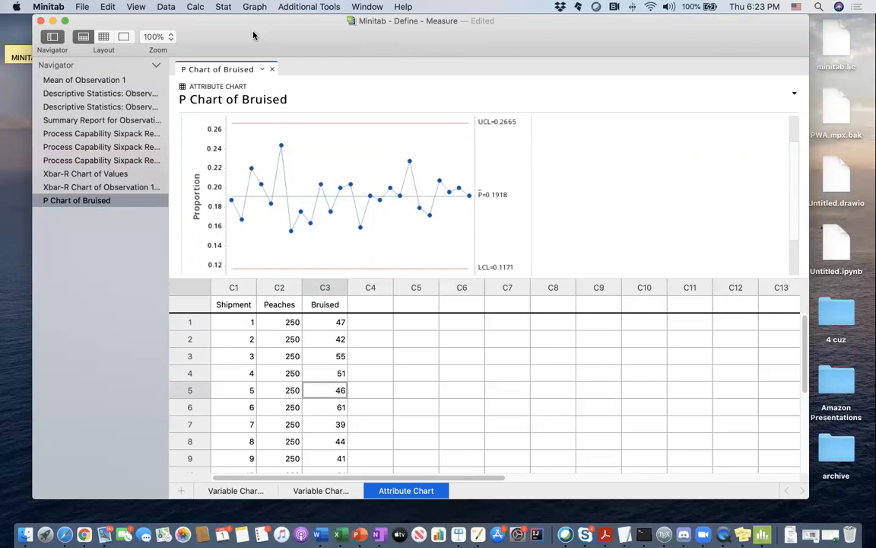
Step: Create a C attributes control chart with Bruised as the variable
click(224, 7)
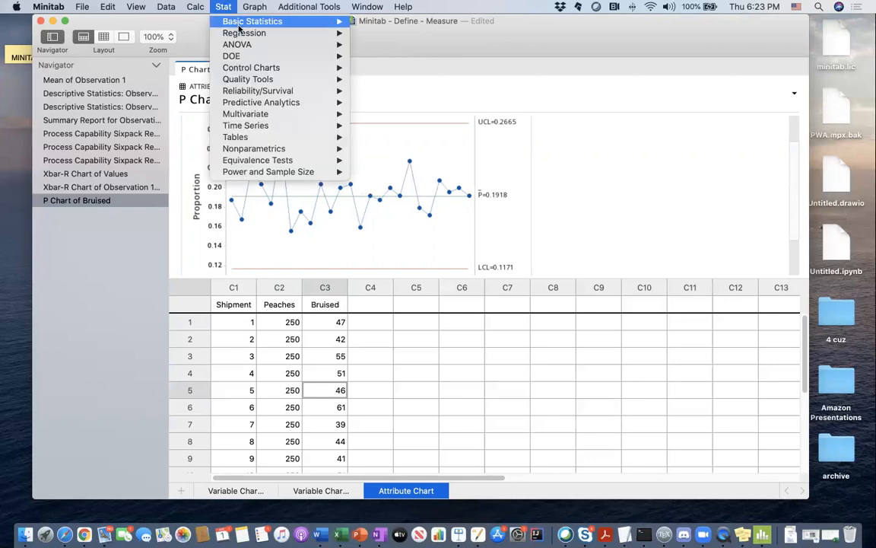
mouse_move(244, 33)
mouse_move(259, 69)
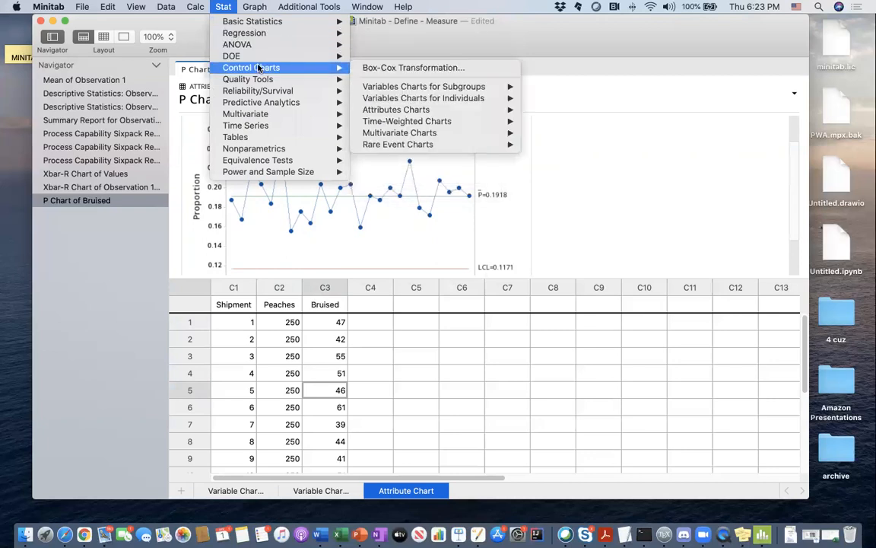
mouse_move(422, 92)
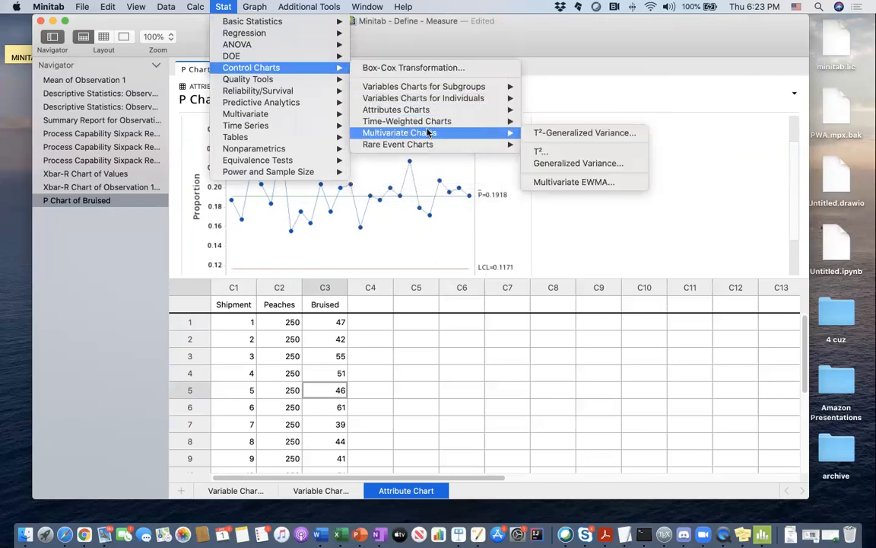
mouse_move(428, 119)
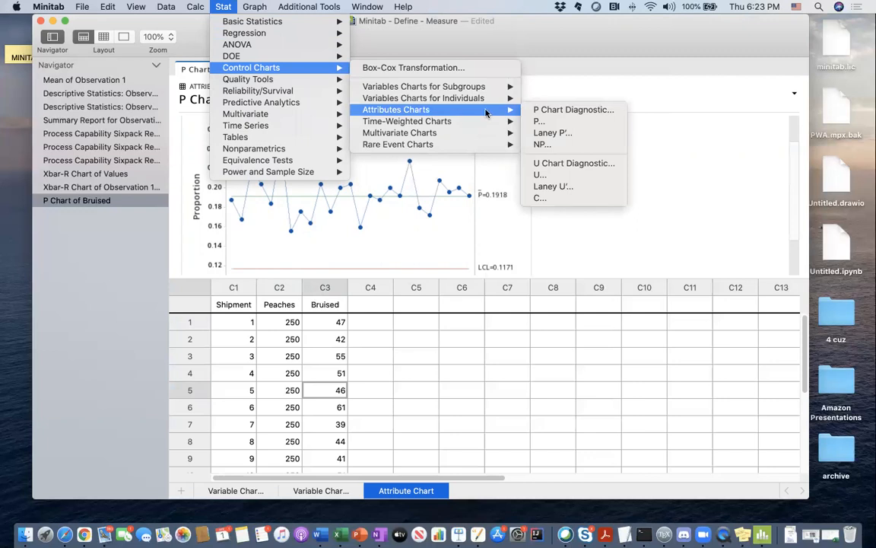
click(541, 199)
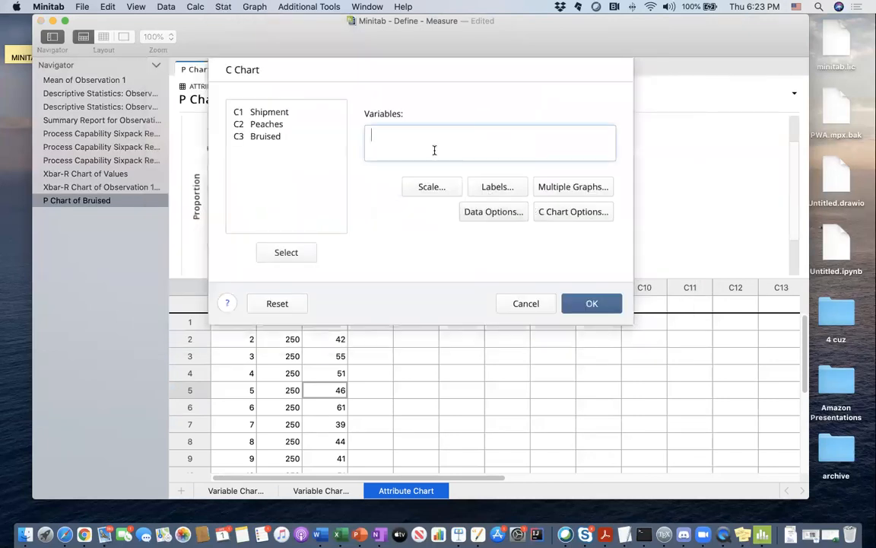
click(278, 138)
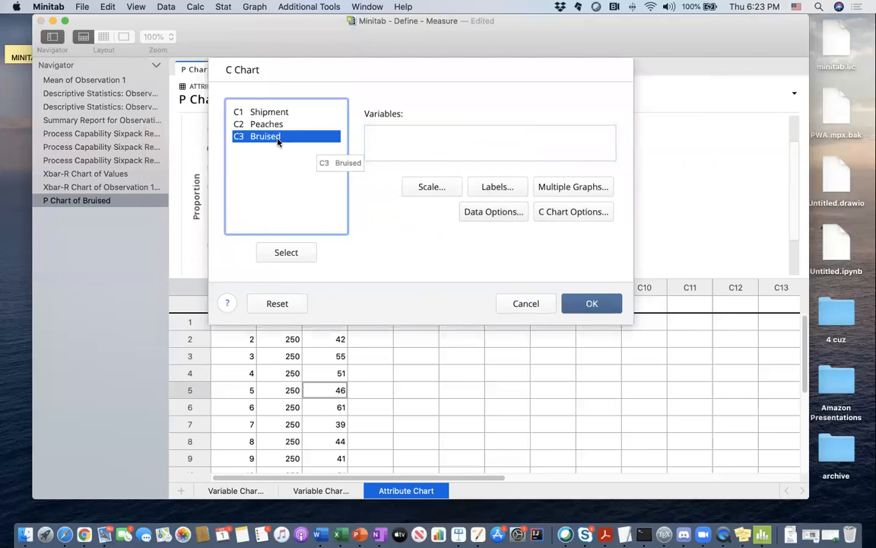
double_click(277, 139)
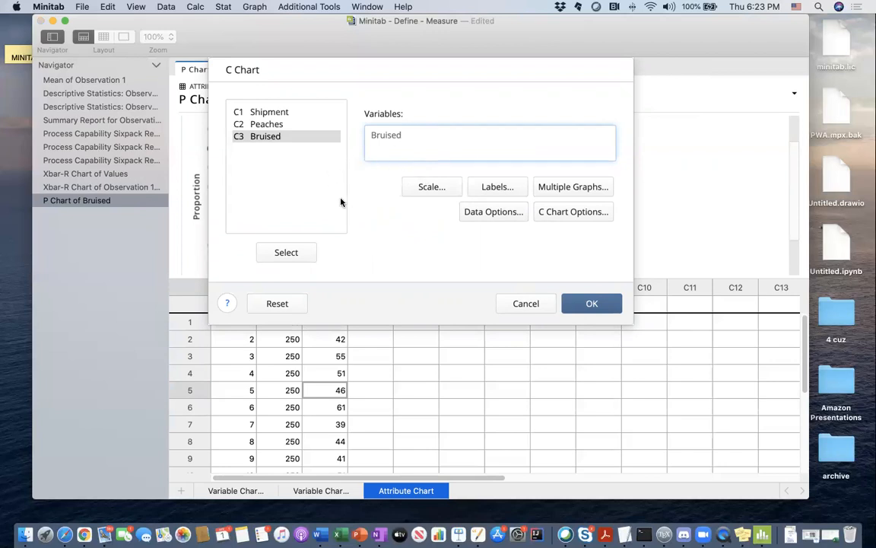
click(589, 303)
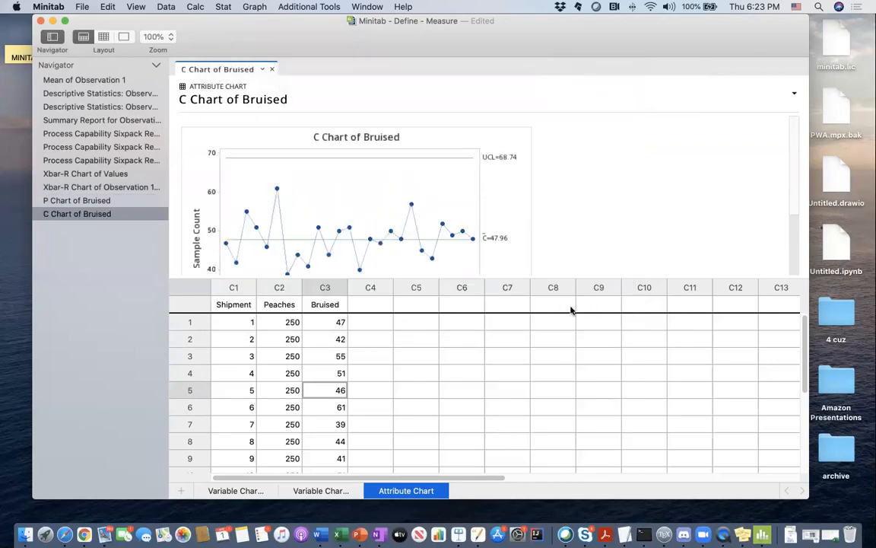
Step: Examine the C chart's plotted bruised counts, center line, and upper and lower control limits
scroll(519, 224, down, 2)
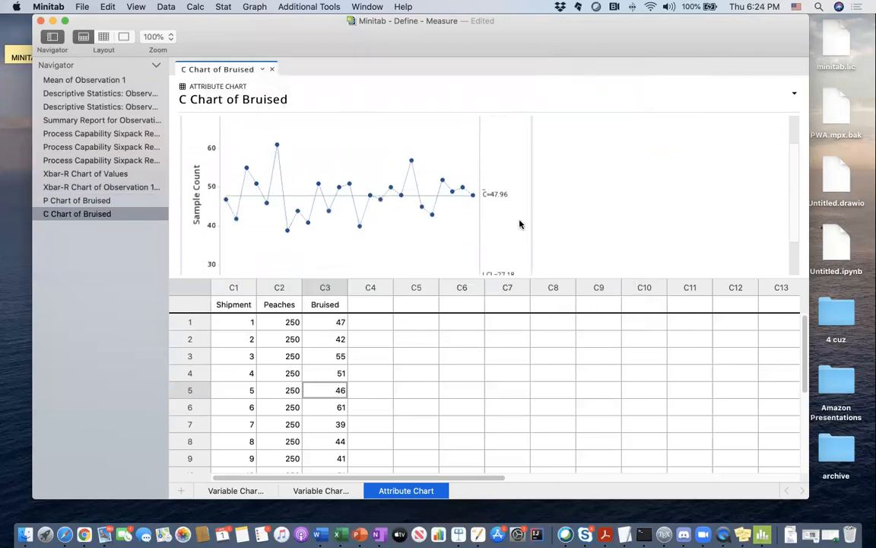
mouse_move(432, 222)
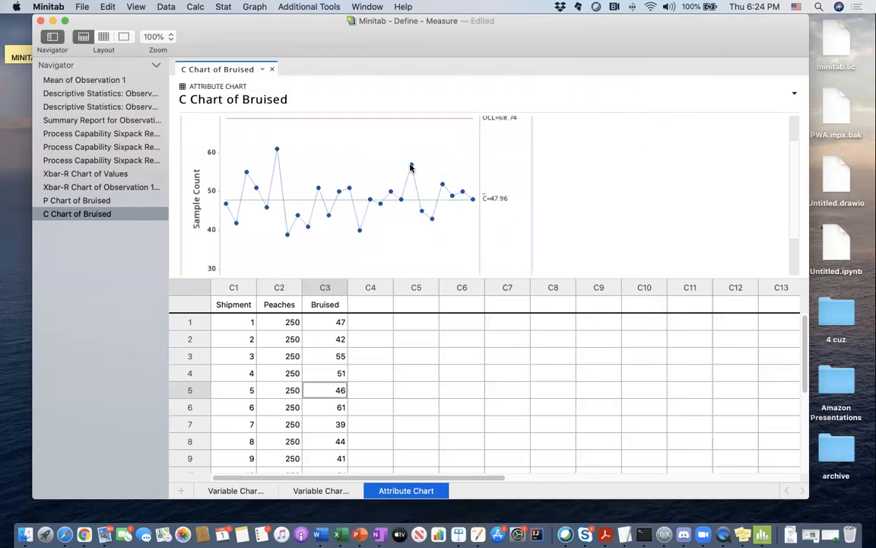
mouse_move(226, 206)
scroll(456, 218, down, 1)
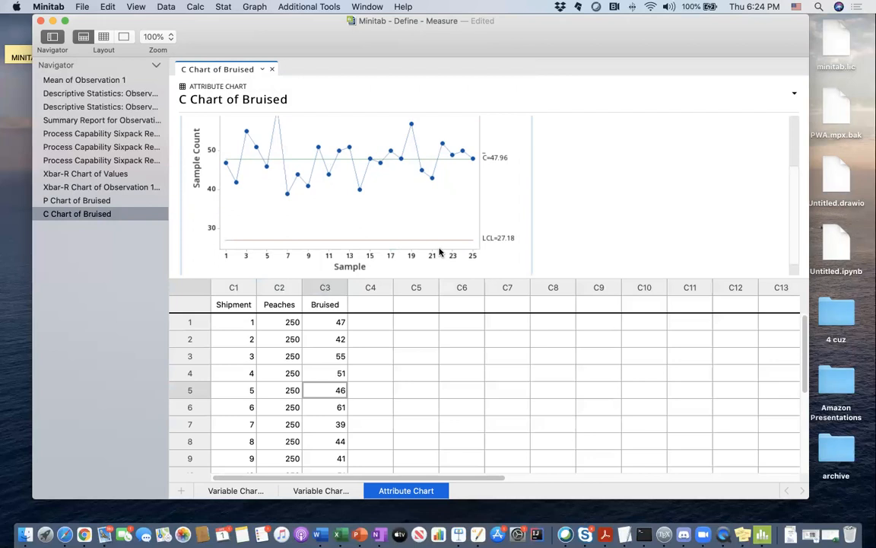
scroll(439, 252, up, 2)
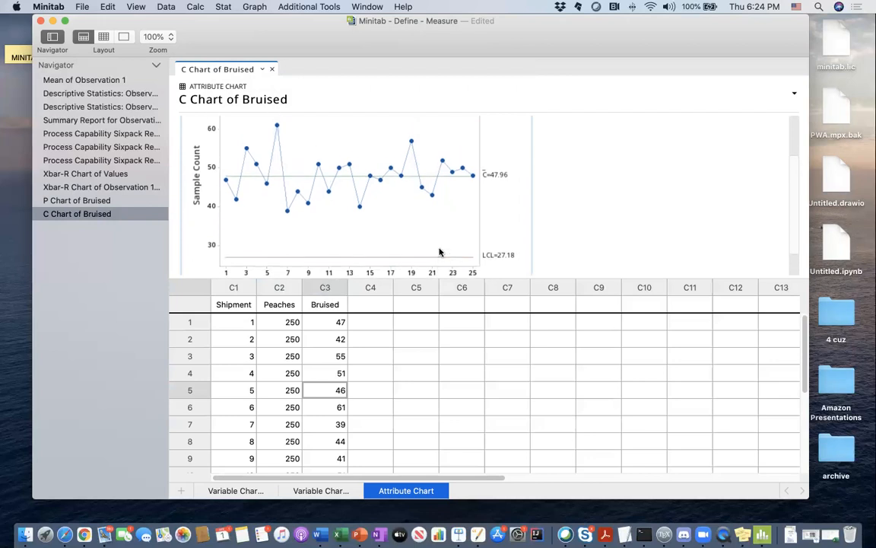
scroll(439, 252, up, 2)
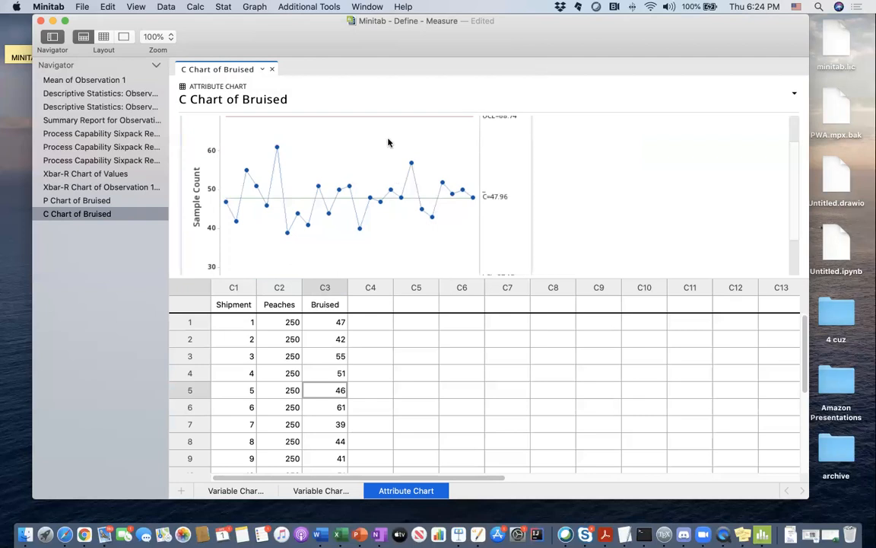
Step: Create an NP attributes control chart with Bruised as the variable and the Peaches column as the subgroup sizes
click(212, 7)
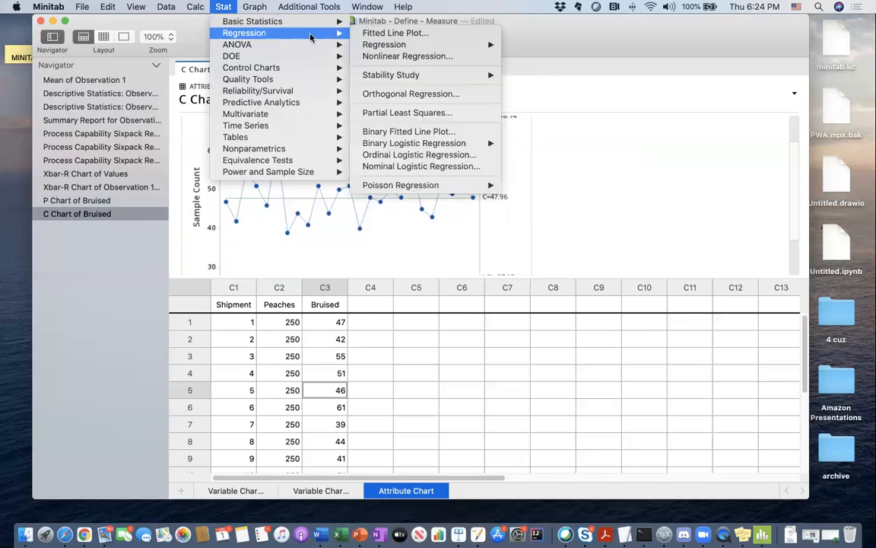
mouse_move(310, 43)
mouse_move(278, 67)
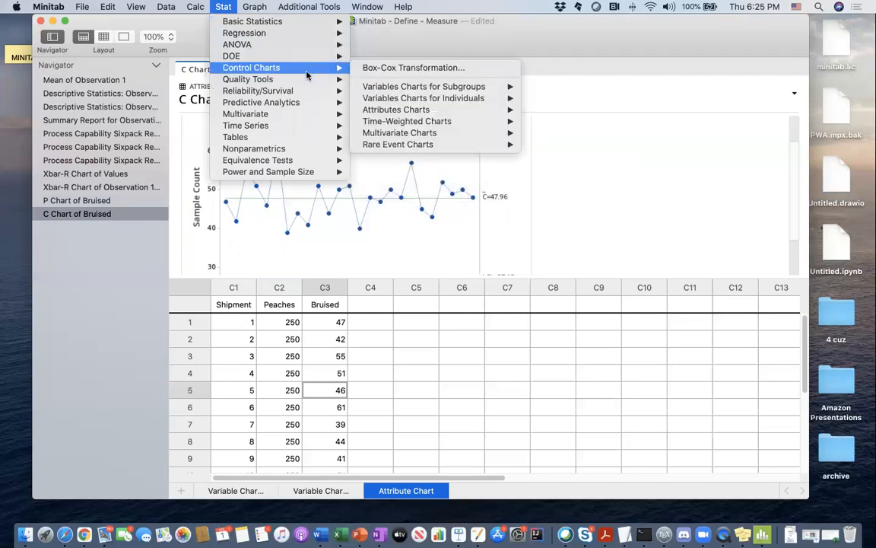
mouse_move(410, 109)
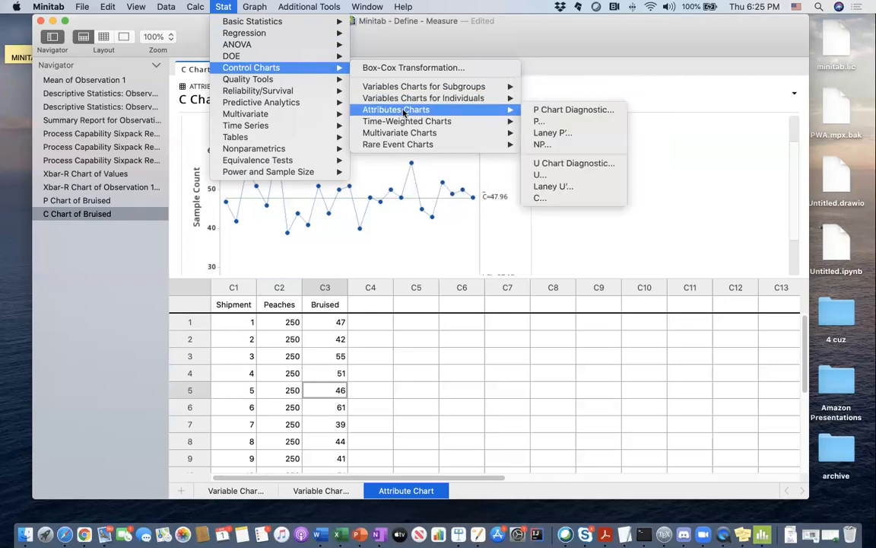
click(555, 144)
drag(225, 138, 288, 150)
double_click(216, 137)
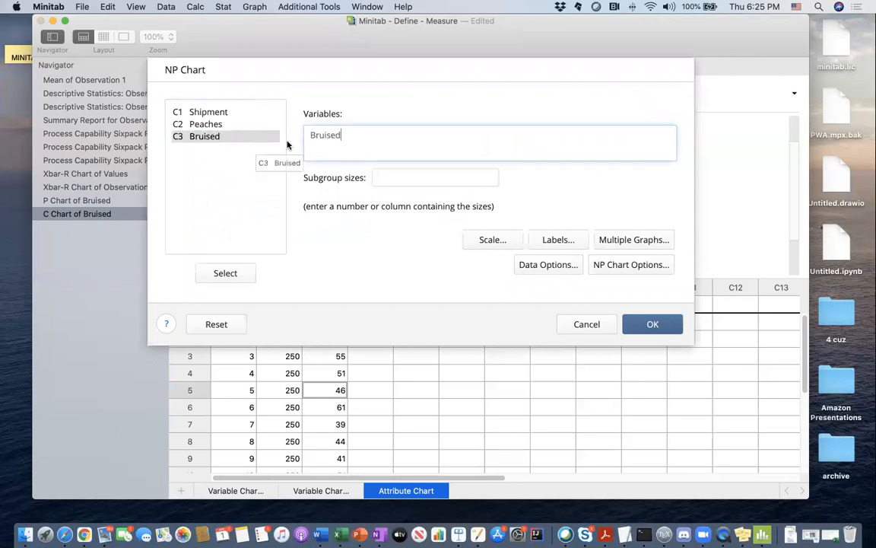
click(384, 174)
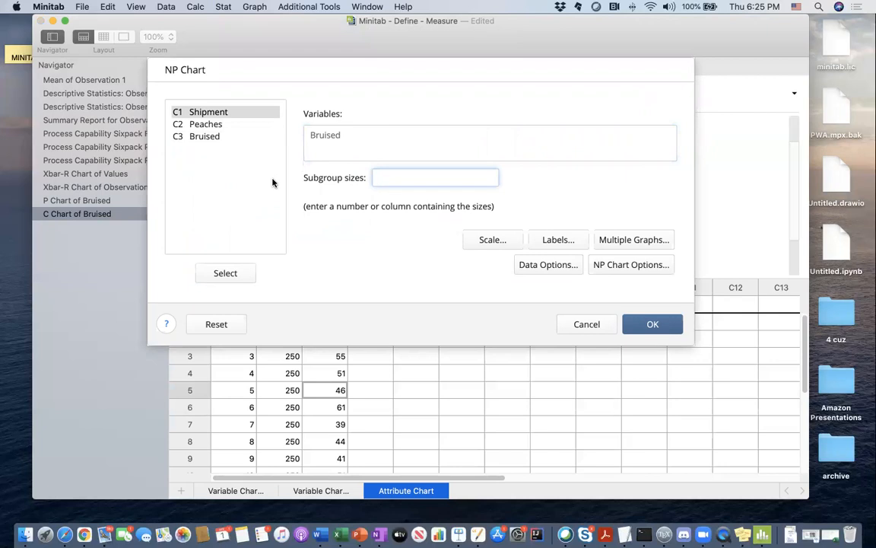
click(213, 125)
double_click(213, 124)
click(652, 325)
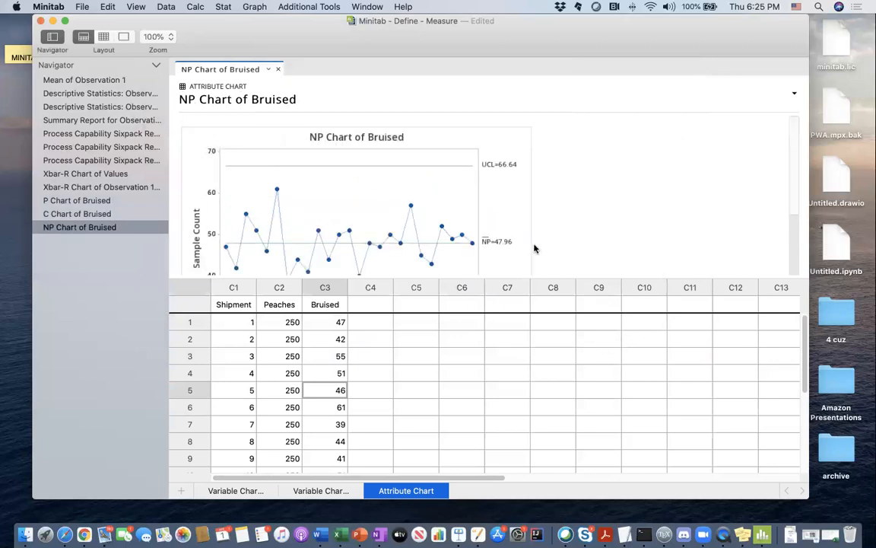
Step: Examine the NP chart's plotted bruised counts, center line, and upper and lower control limits
scroll(534, 248, down, 3)
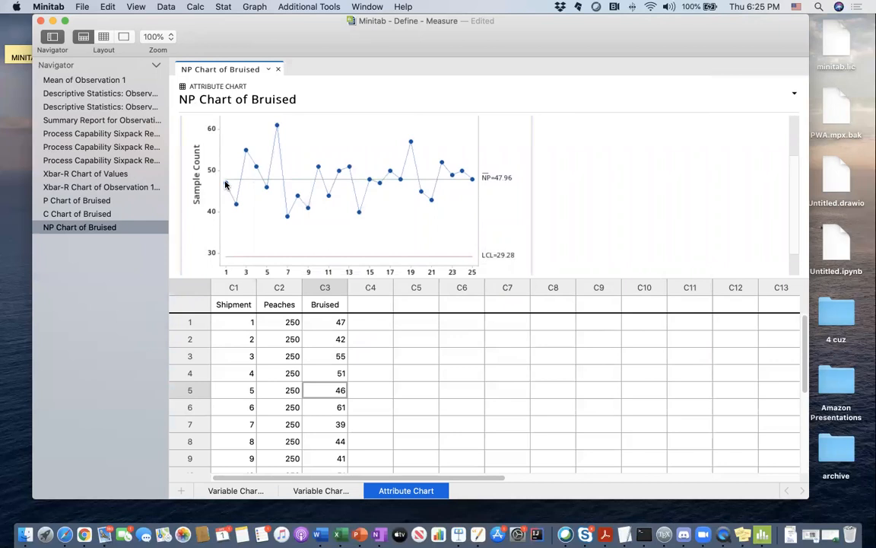
mouse_move(225, 184)
mouse_move(236, 205)
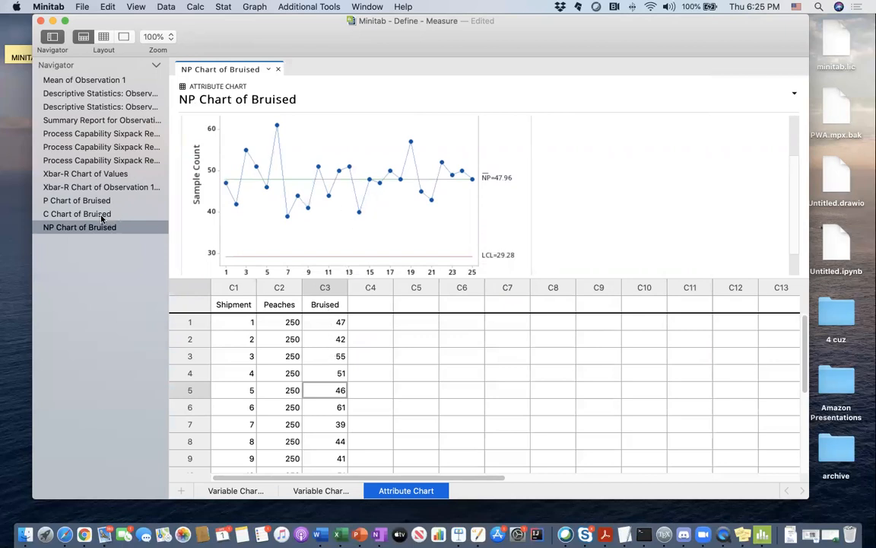
scroll(454, 192, up, 3)
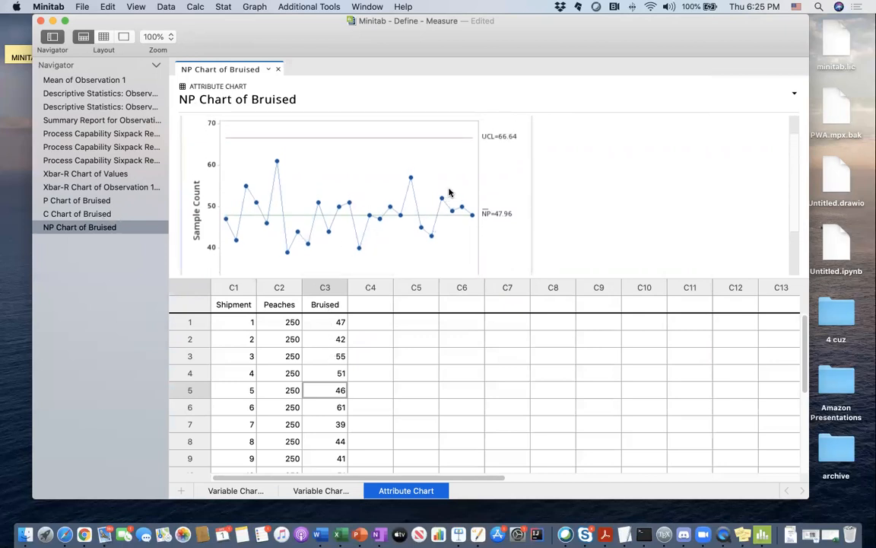
scroll(492, 222, down, 3)
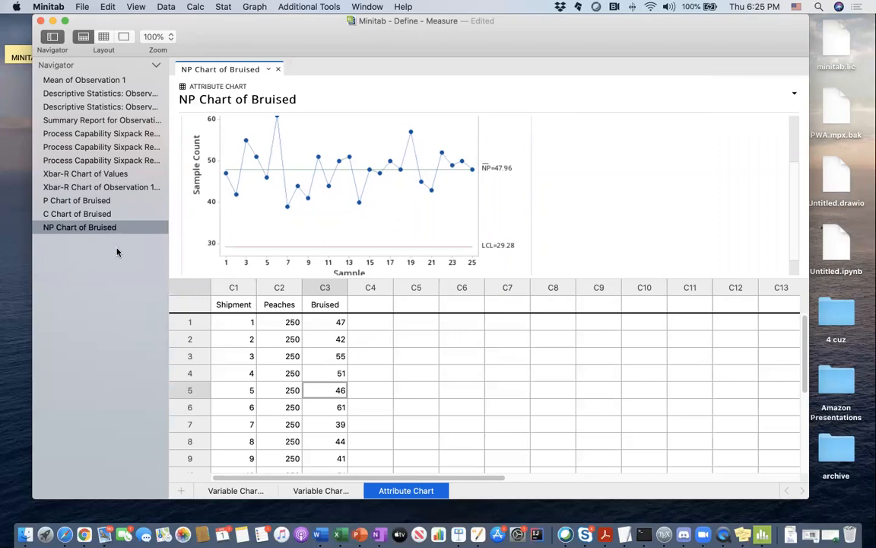
Step: Check the Peaches subgroup sizes in the worksheet and compare the C chart of Bruised with the NP chart of Bruised
click(291, 355)
drag(291, 337, 288, 403)
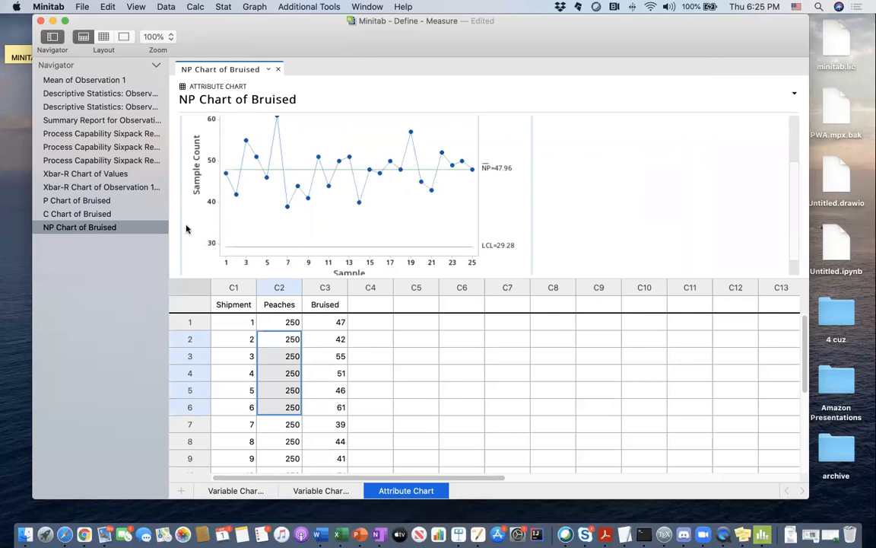
click(89, 213)
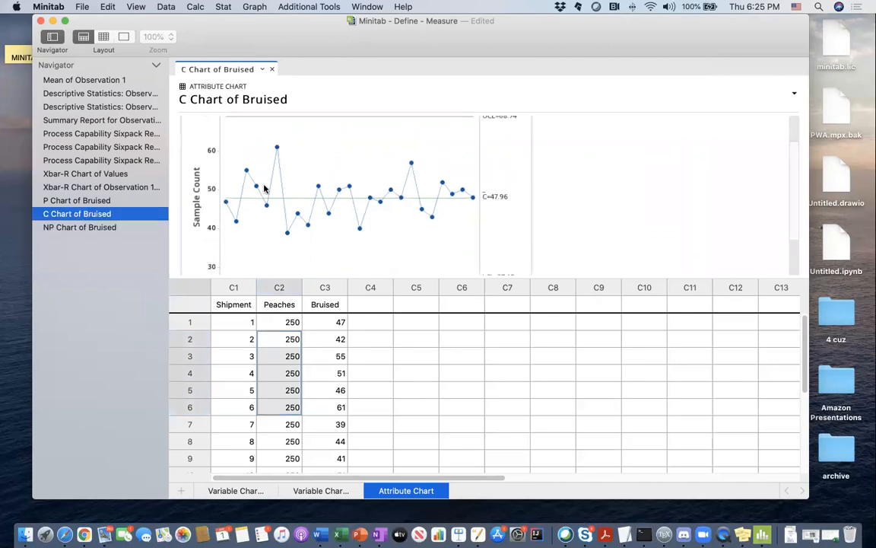
mouse_move(333, 200)
click(106, 228)
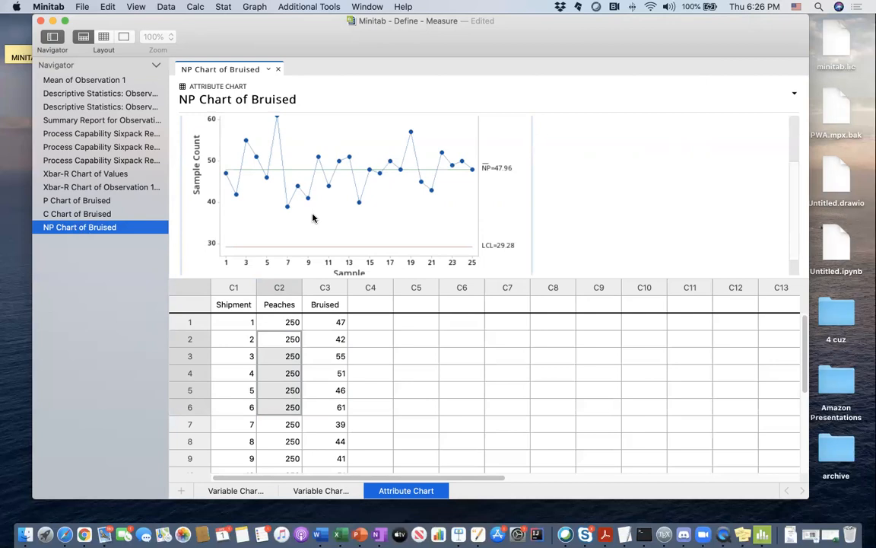
scroll(312, 218, up, 1)
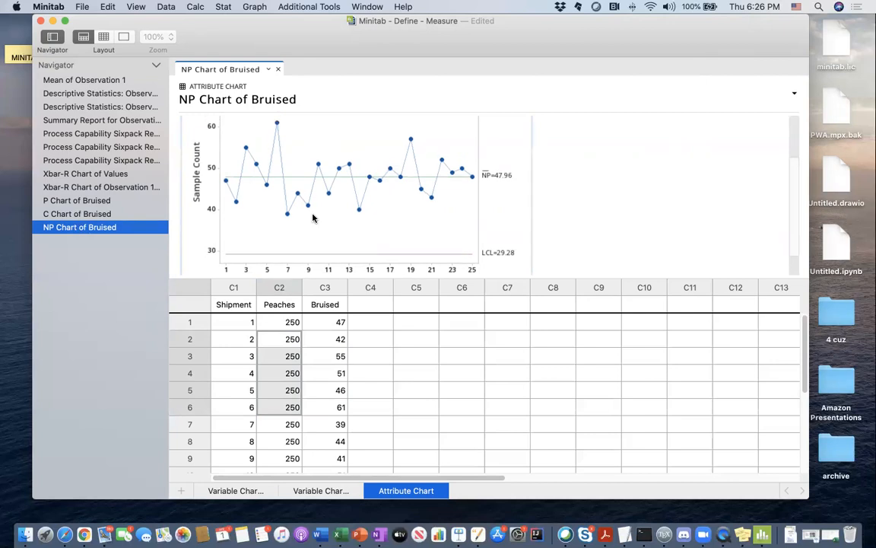